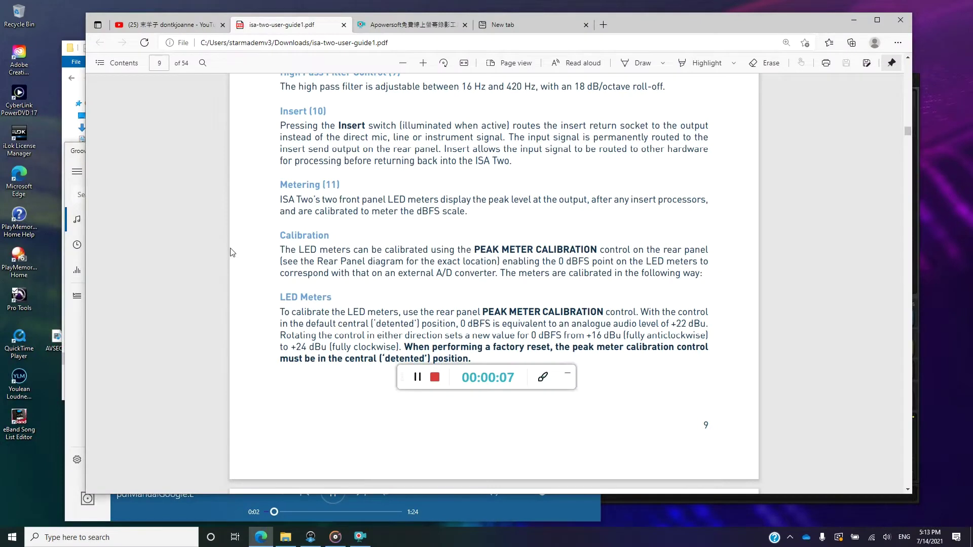
Scroll the ISA Two user guide to page 9 and read the highlighted Calibration paragraph, then deselect it
scroll(230, 251, up, 3)
scroll(234, 251, down, 3)
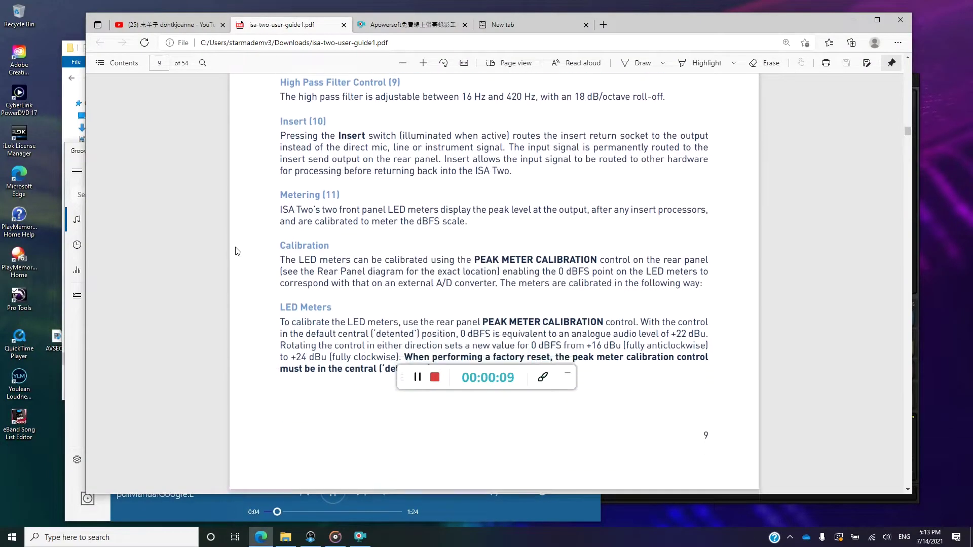
scroll(236, 252, down, 1)
drag(279, 213, 707, 254)
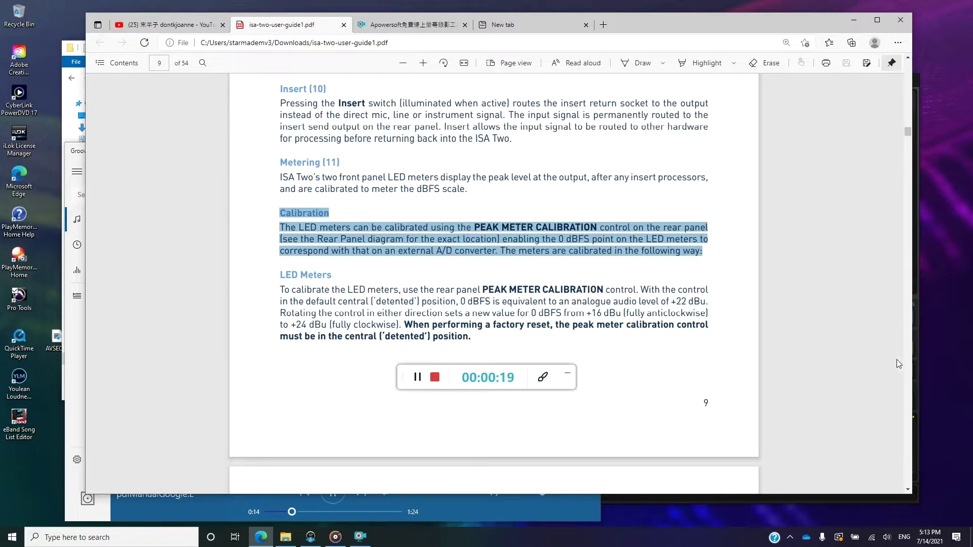
click(733, 263)
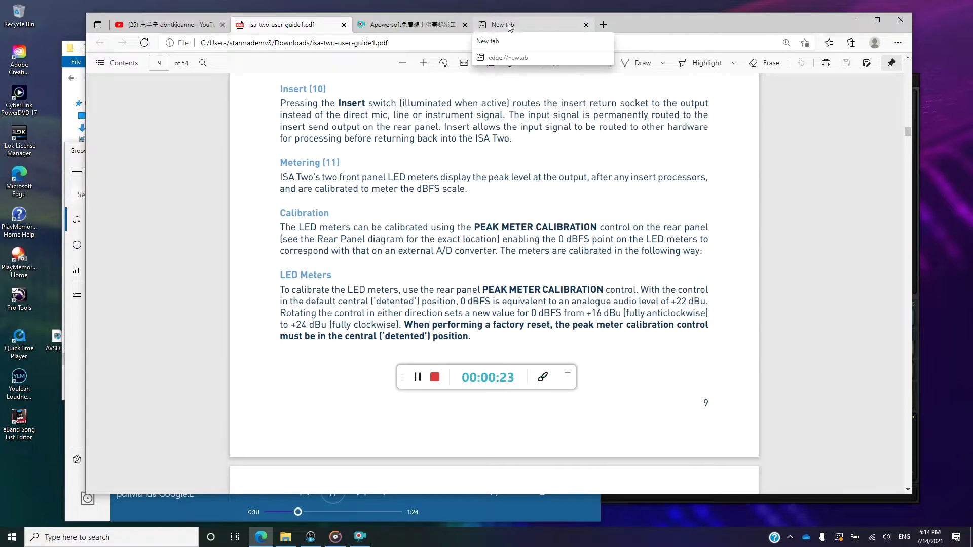
Search Google for 'focusrite isa 2 how to calibrate' and open the Focusrite 'Meter calibration on the ISA Two' article
click(526, 28)
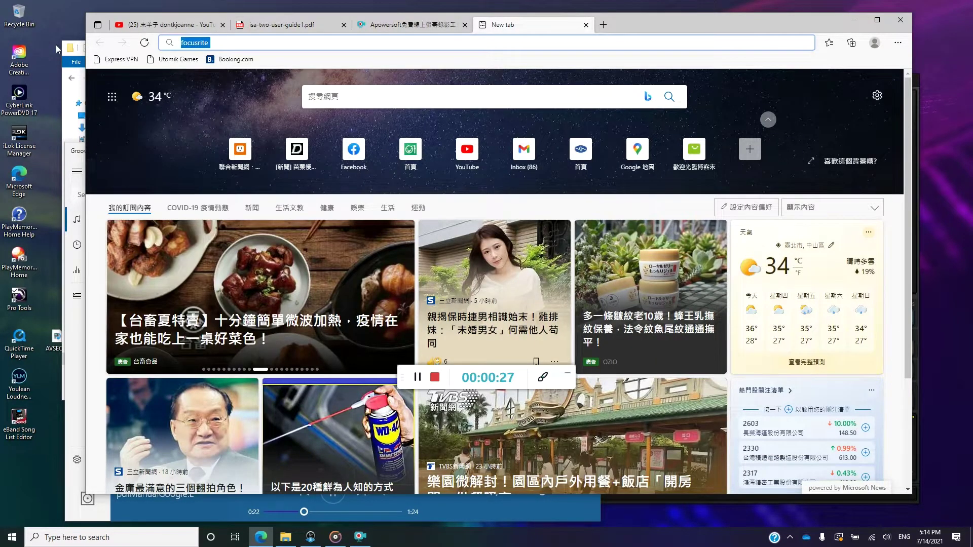
text(focusri)
key(BackSpace)
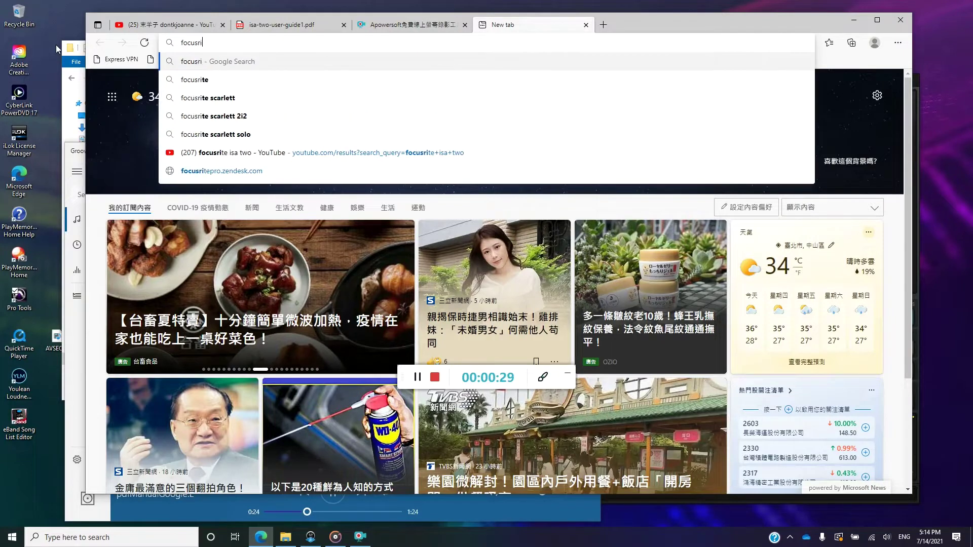
text(te isa)
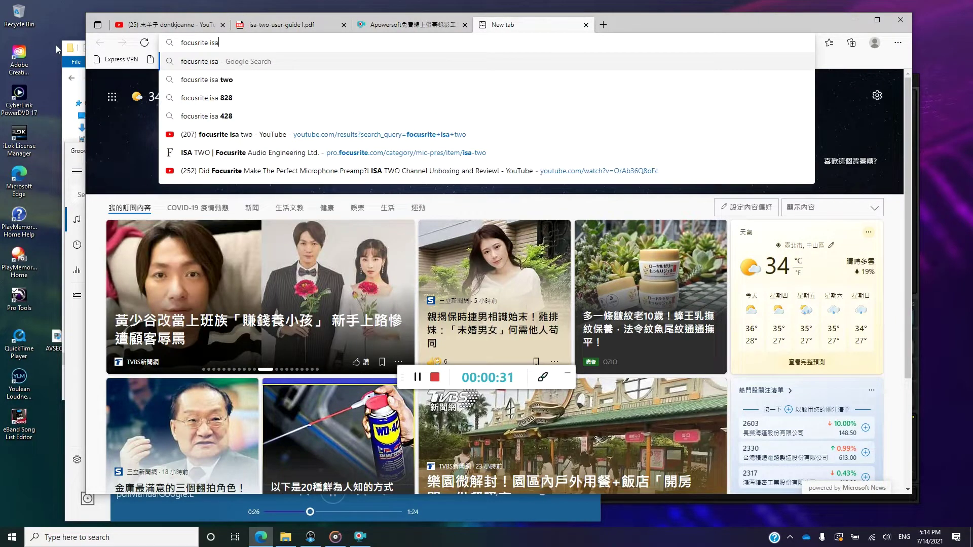
text( 2 ho)
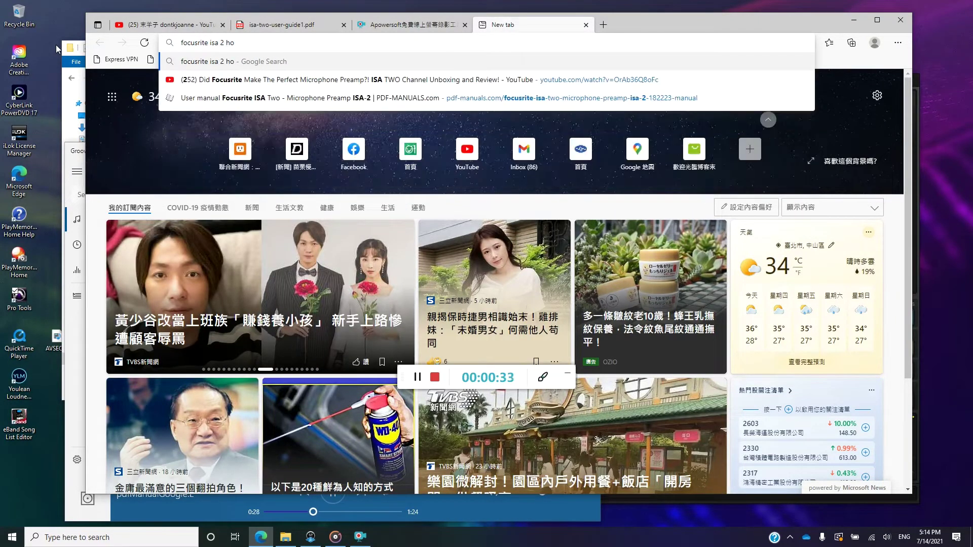
text(w)
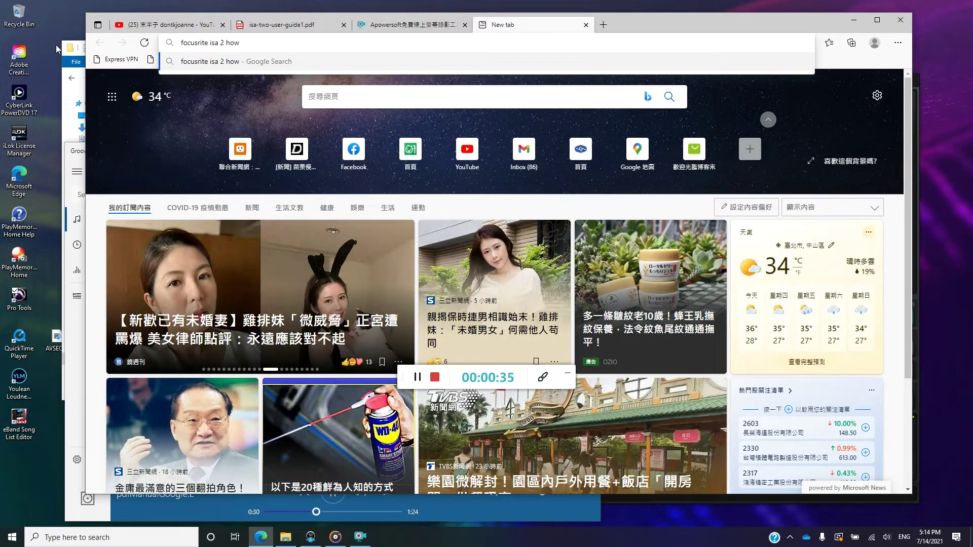
text( to calibrate)
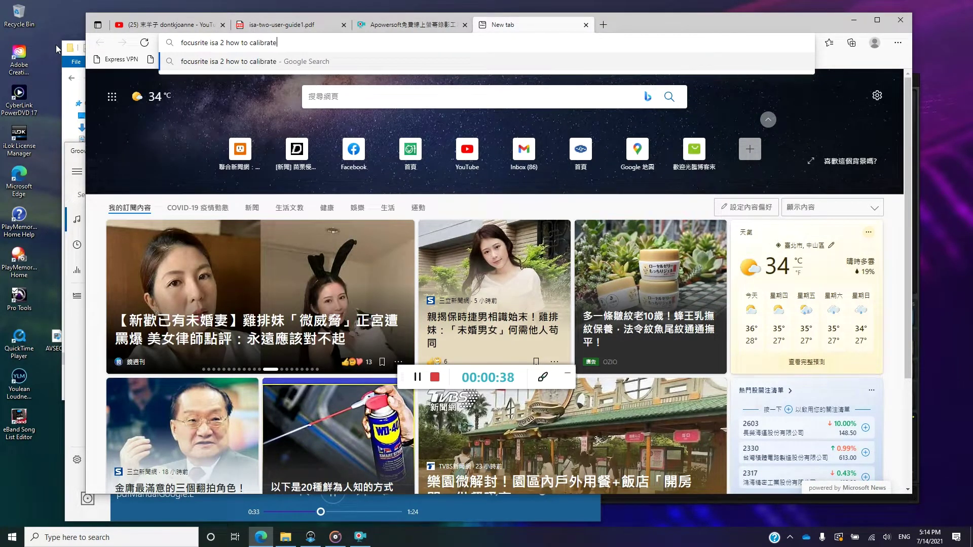
key(Return)
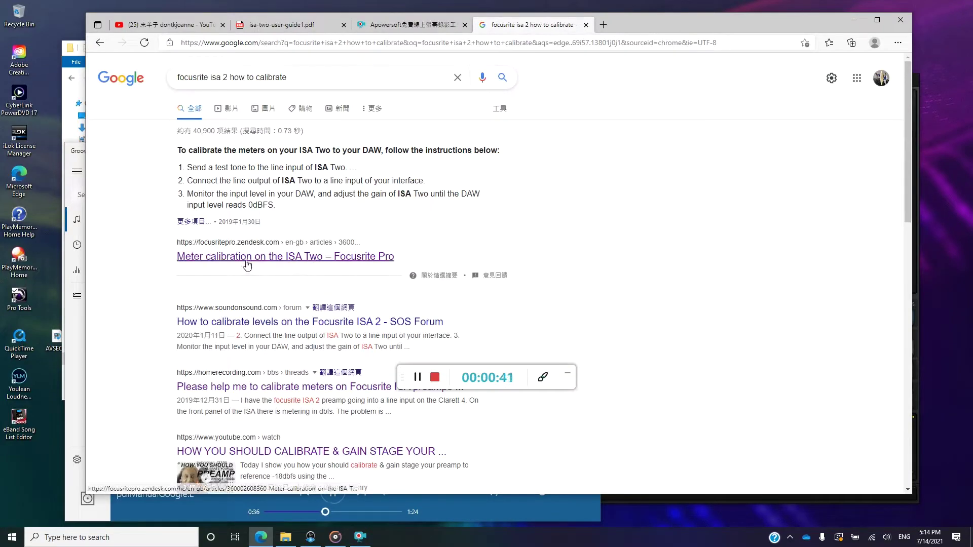
click(272, 257)
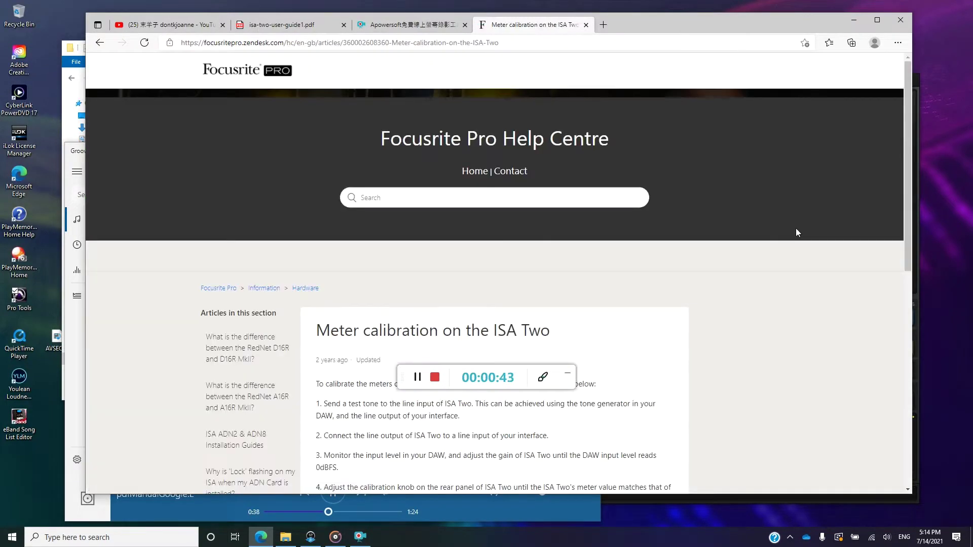
scroll(756, 400, down, 3)
scroll(755, 400, down, 3)
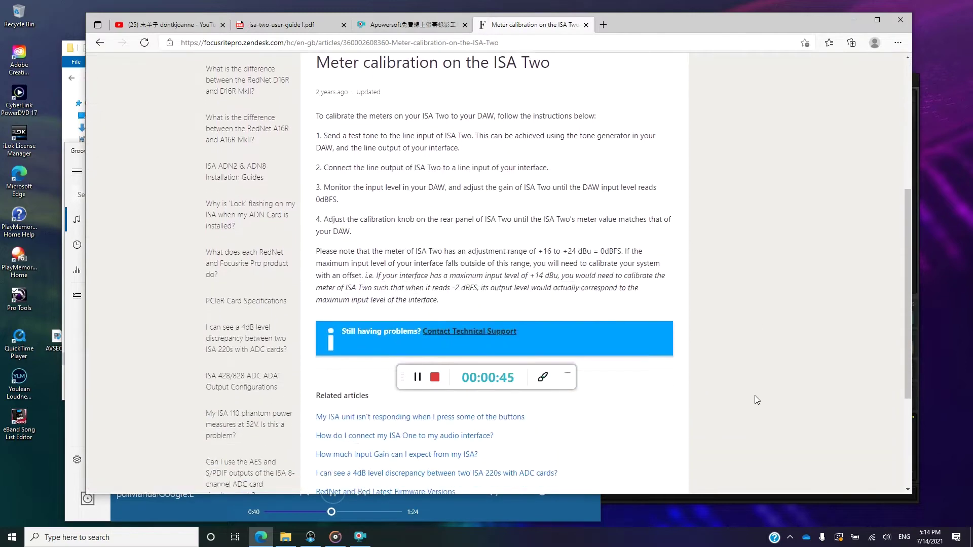
scroll(755, 395, up, 1)
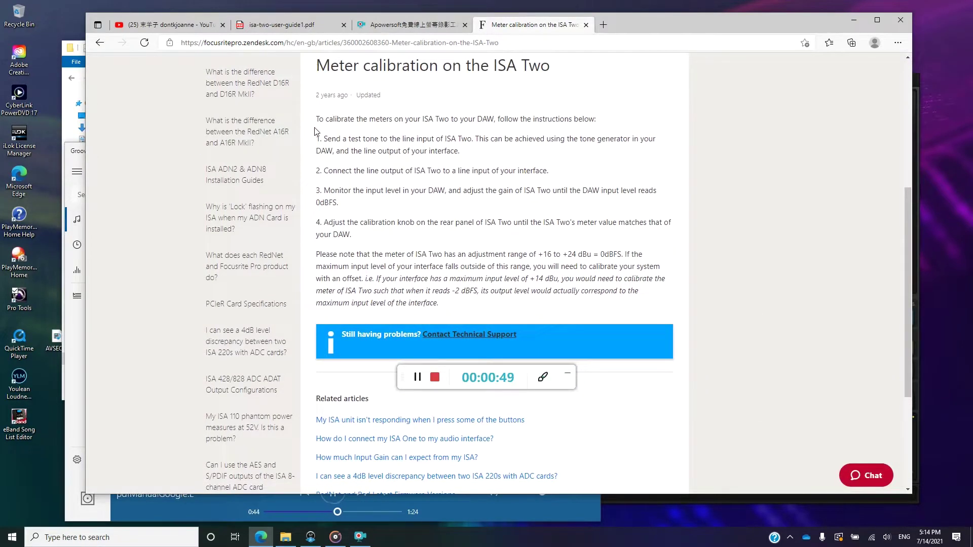
drag(315, 139, 514, 241)
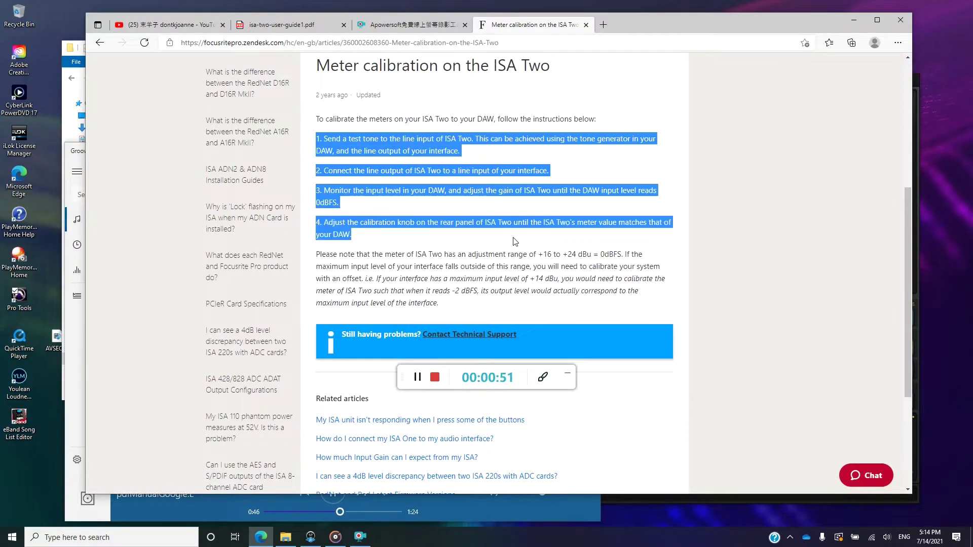
mouse_move(653, 238)
mouse_down()
mouse_move(659, 307)
mouse_move(668, 235)
mouse_up()
click(705, 324)
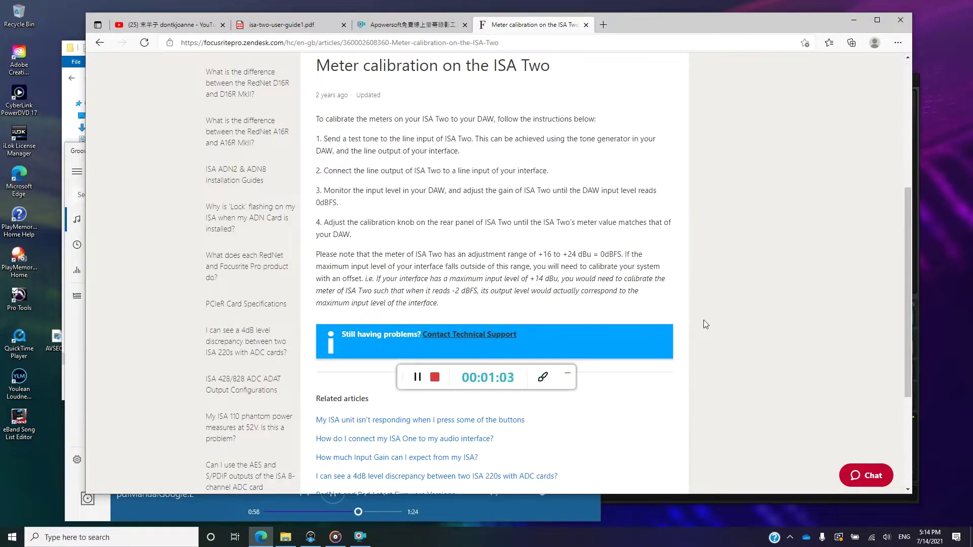
scroll(705, 325, up, 3)
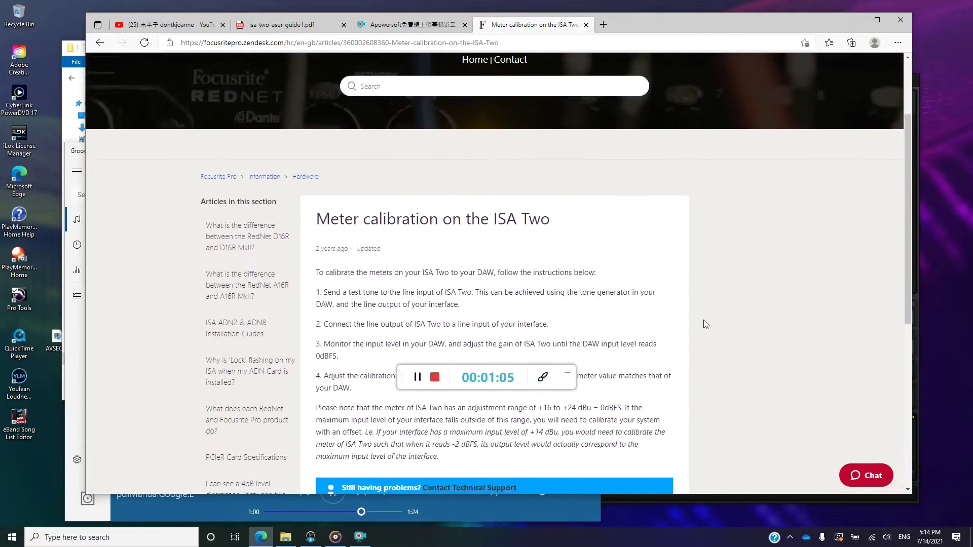
scroll(702, 315, up, 2)
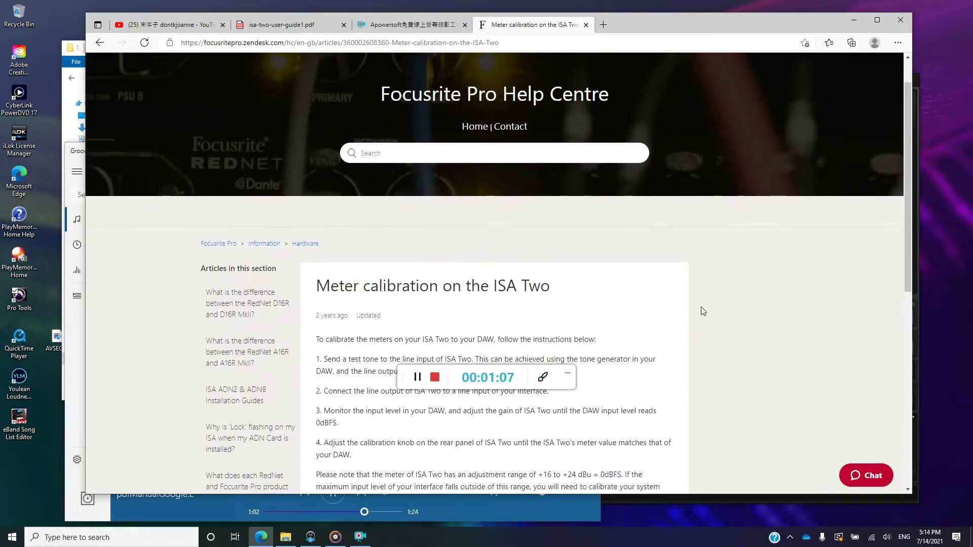
scroll(701, 307, down, 4)
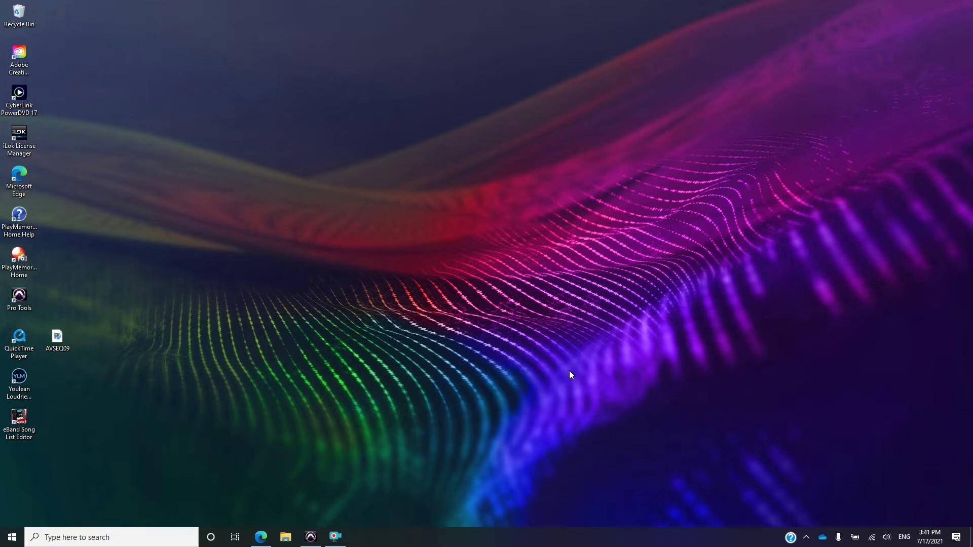
Open UAD Console from the system tray, then view and close its Cue Outputs settings
click(807, 538)
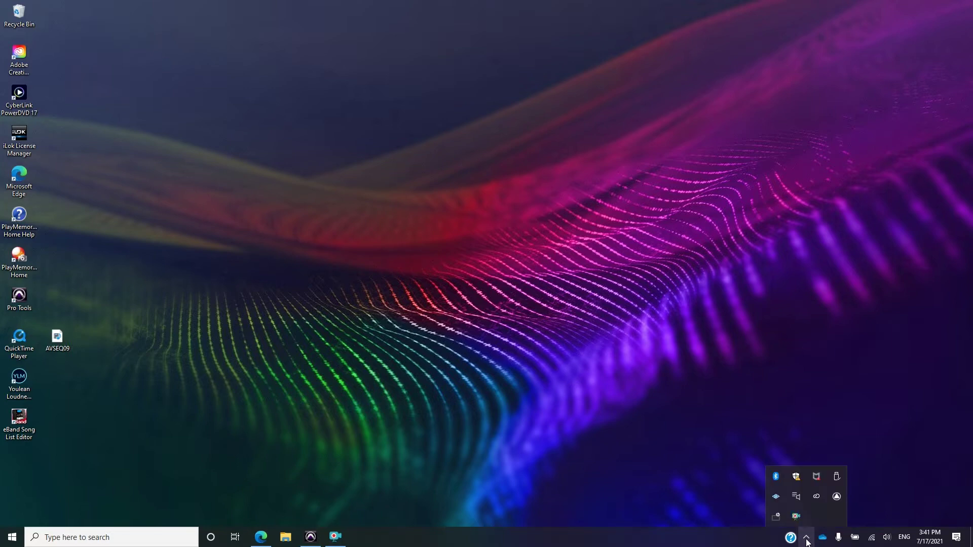
right_click(777, 500)
click(730, 461)
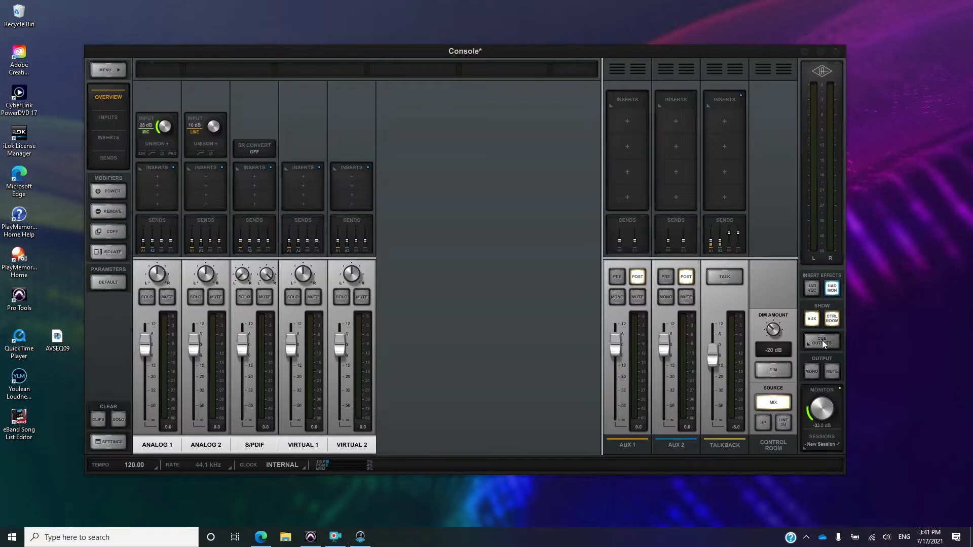
click(822, 343)
click(821, 342)
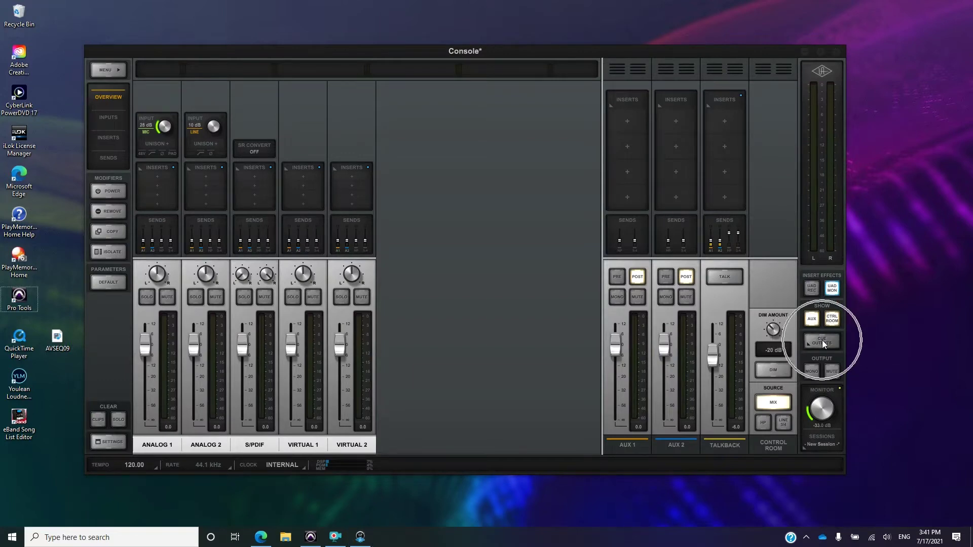
click(822, 343)
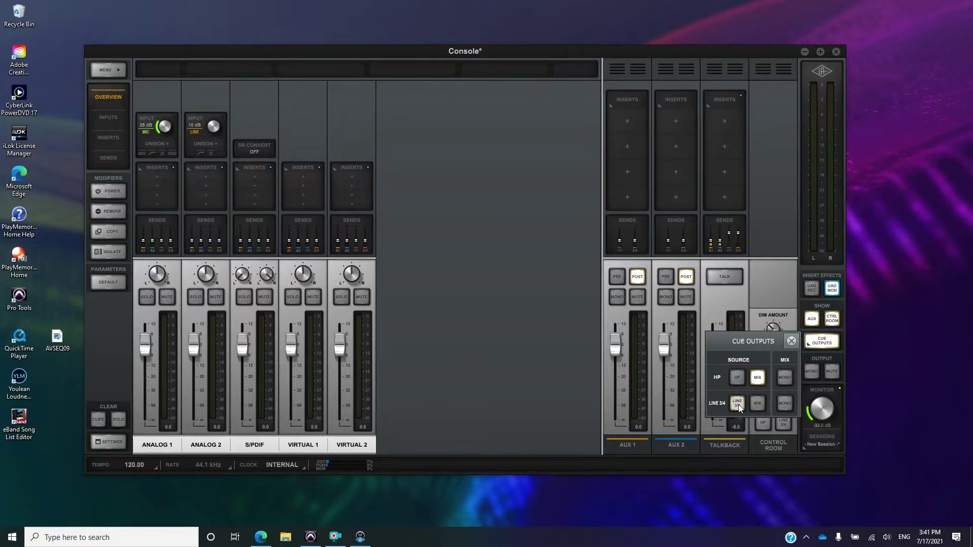
click(792, 342)
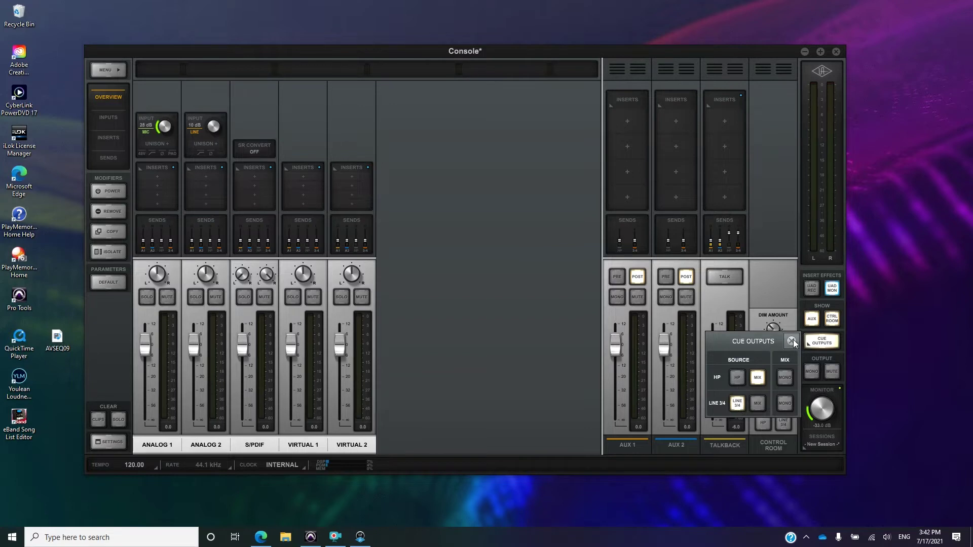
Set the control room source to Line 3/4, mute the monitor output, and minimise the Console
click(786, 425)
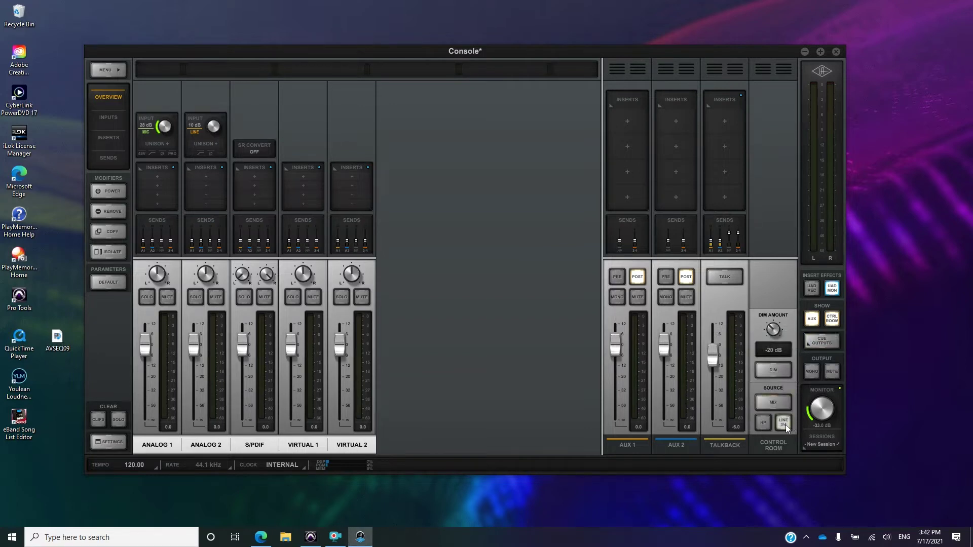
click(786, 425)
click(832, 372)
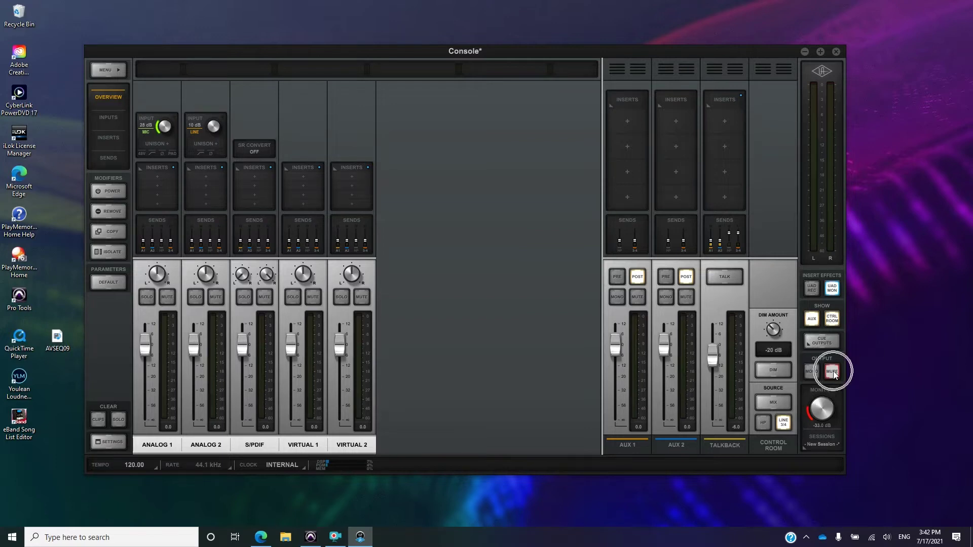
click(804, 52)
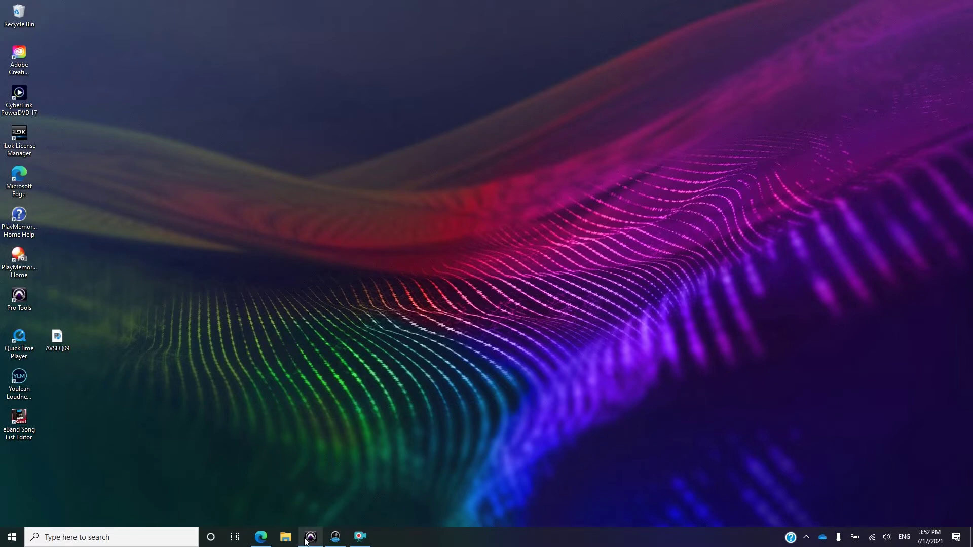
click(304, 539)
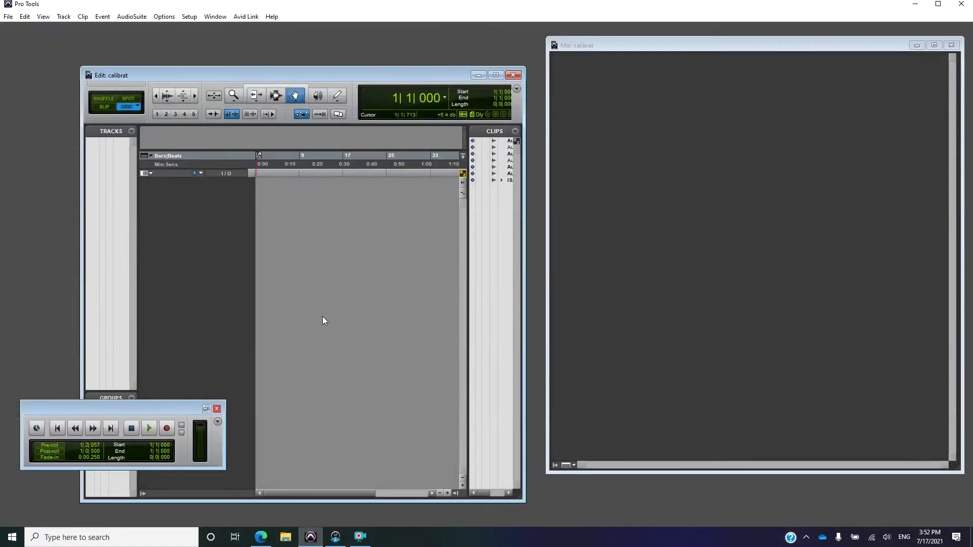
Create a new mono audio track, Audio 1, with its input set to no input
key(ctrl+shift+n)
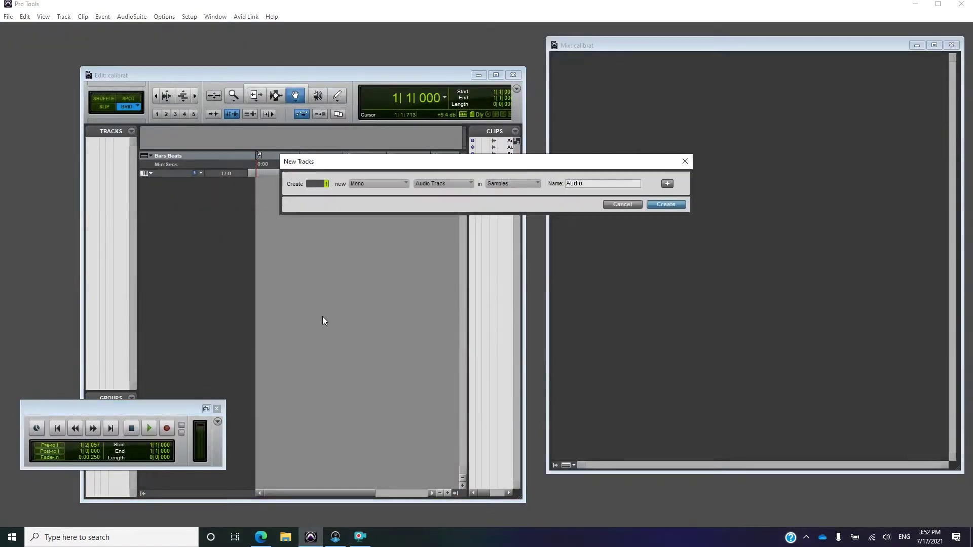
key(Return)
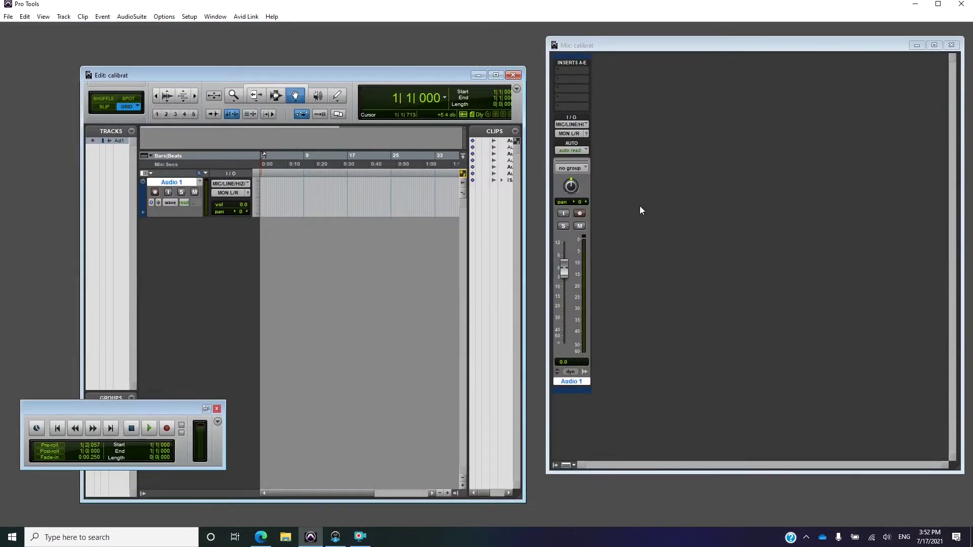
right_click(238, 183)
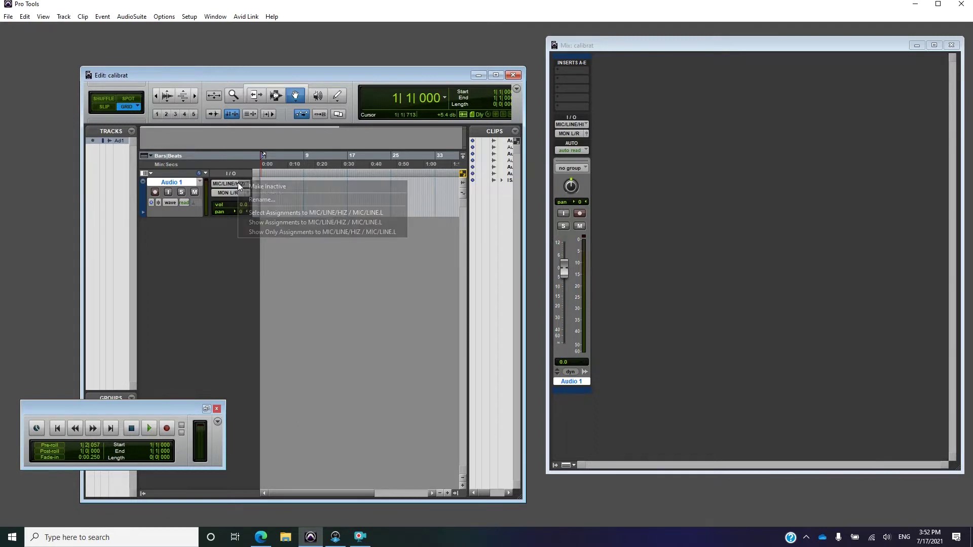
click(221, 183)
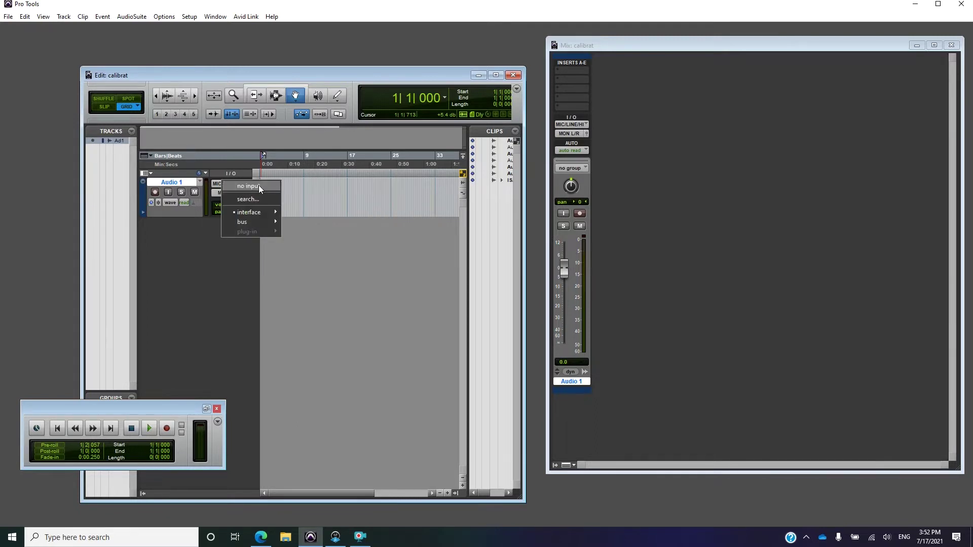
click(258, 186)
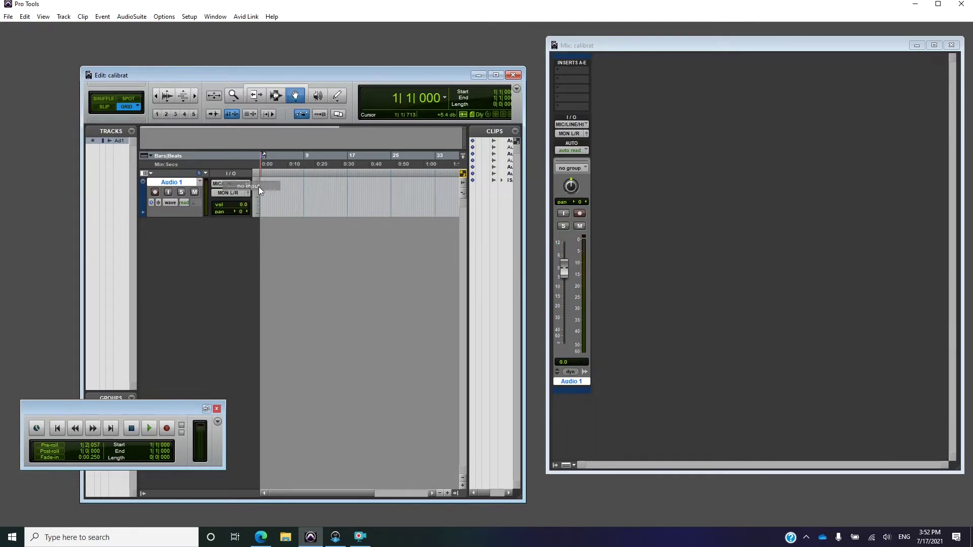
Route Audio 1's output to LINE 3-4 (Stereo)
right_click(232, 191)
click(224, 192)
click(223, 192)
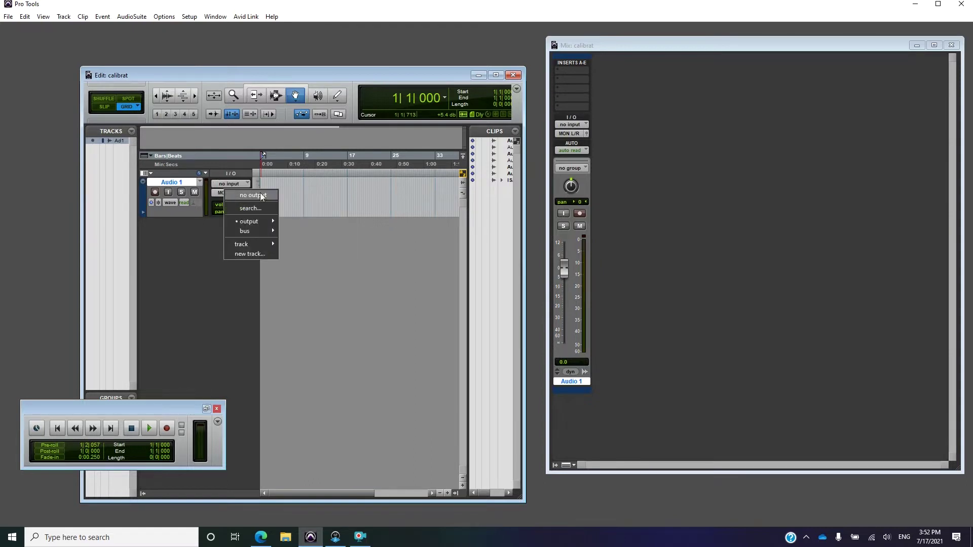
mouse_move(262, 219)
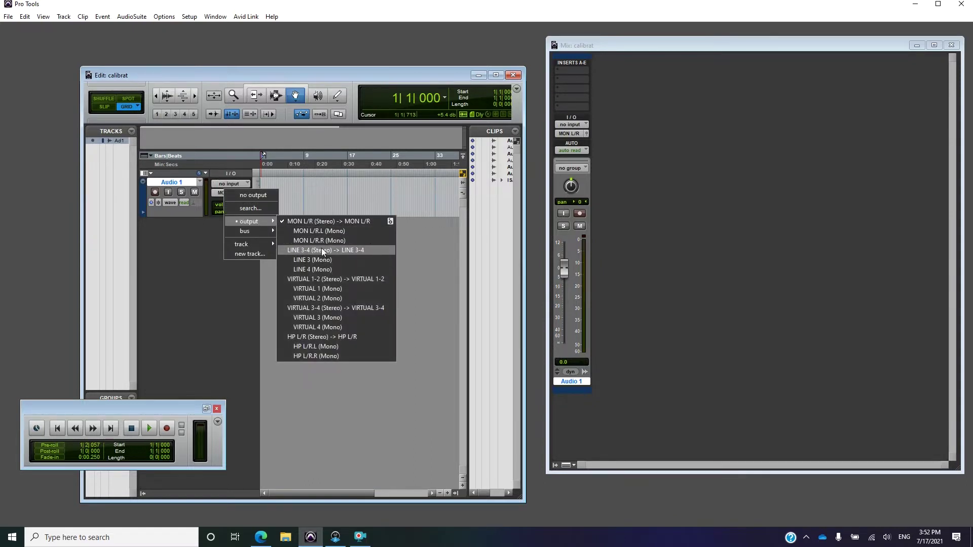
click(322, 250)
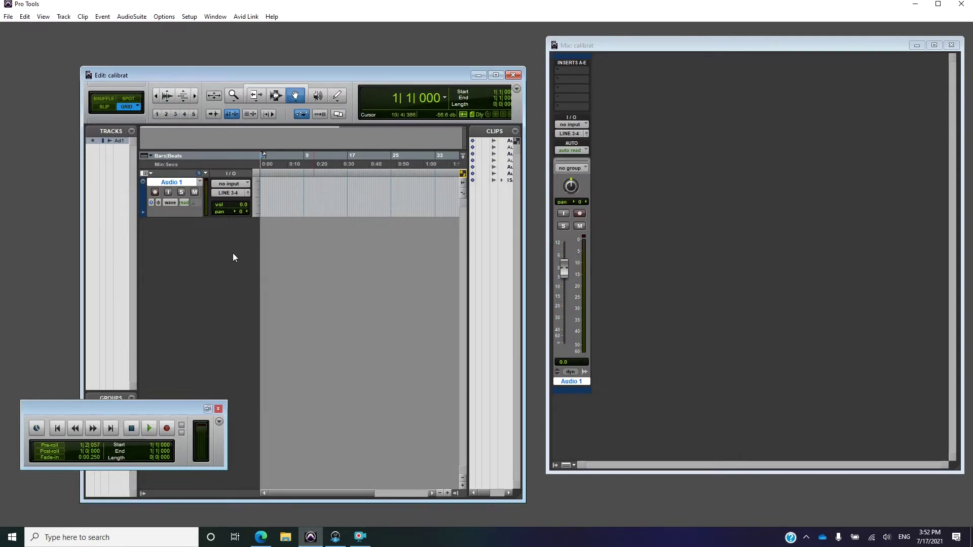
key(ctrl+shift+n)
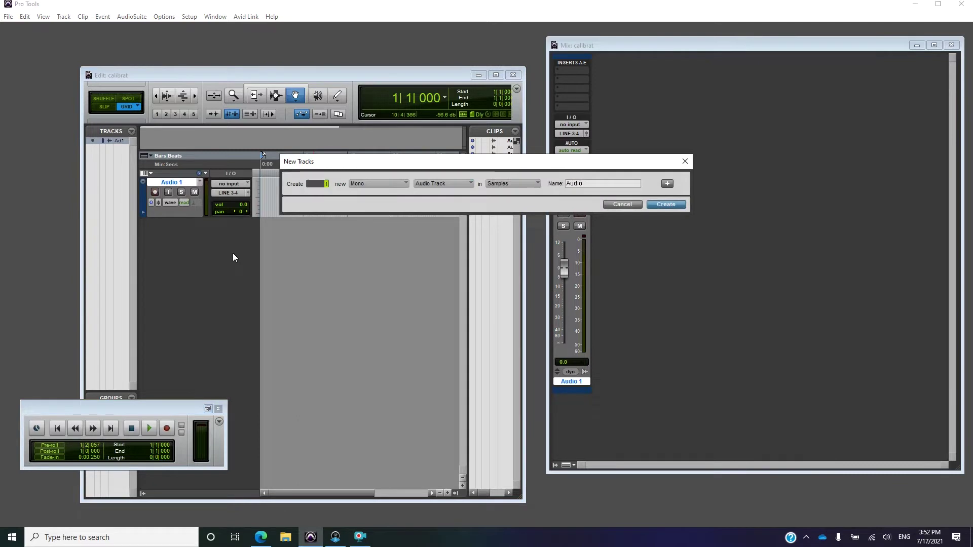
Create mono track Audio 2 with input MIC/LINE.R and output kept on MON L/R
key(Return)
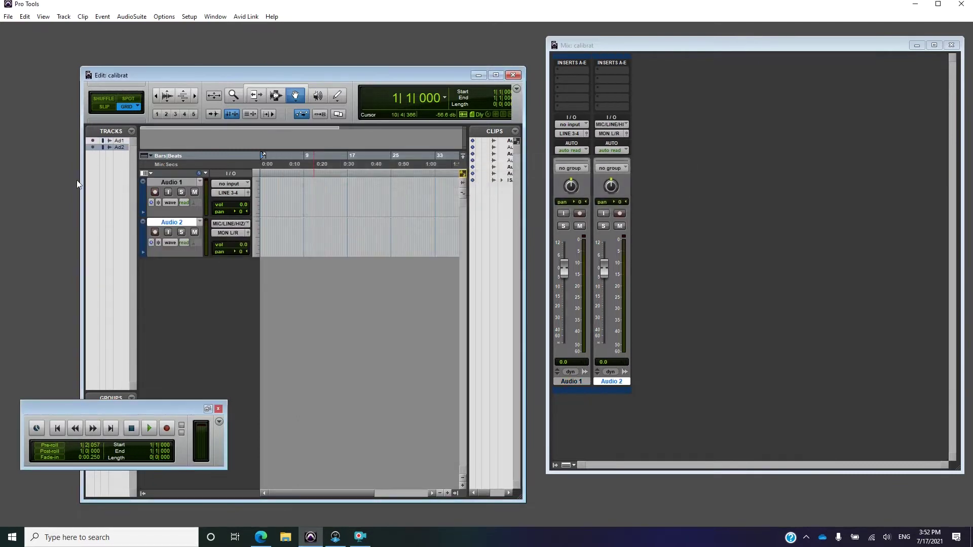
click(243, 226)
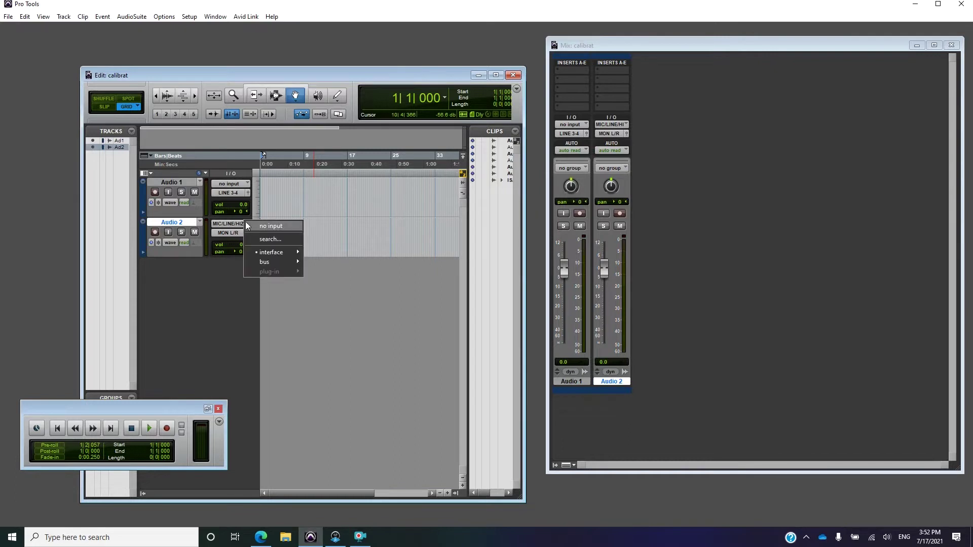
mouse_move(273, 253)
click(363, 262)
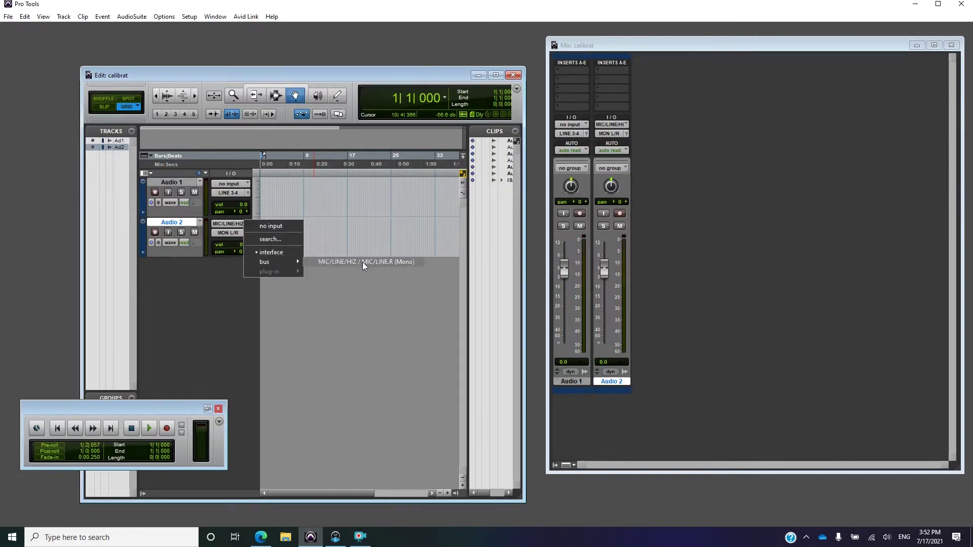
click(223, 232)
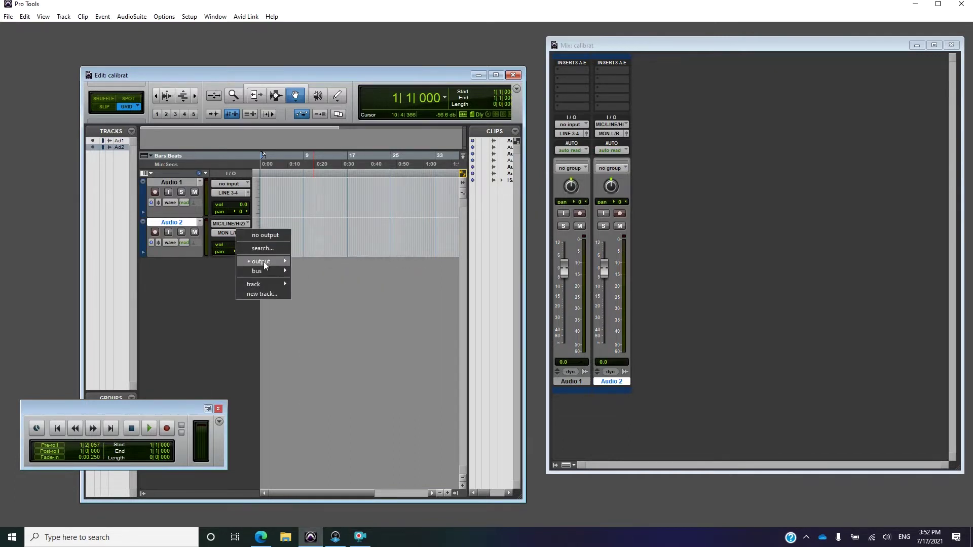
mouse_move(263, 261)
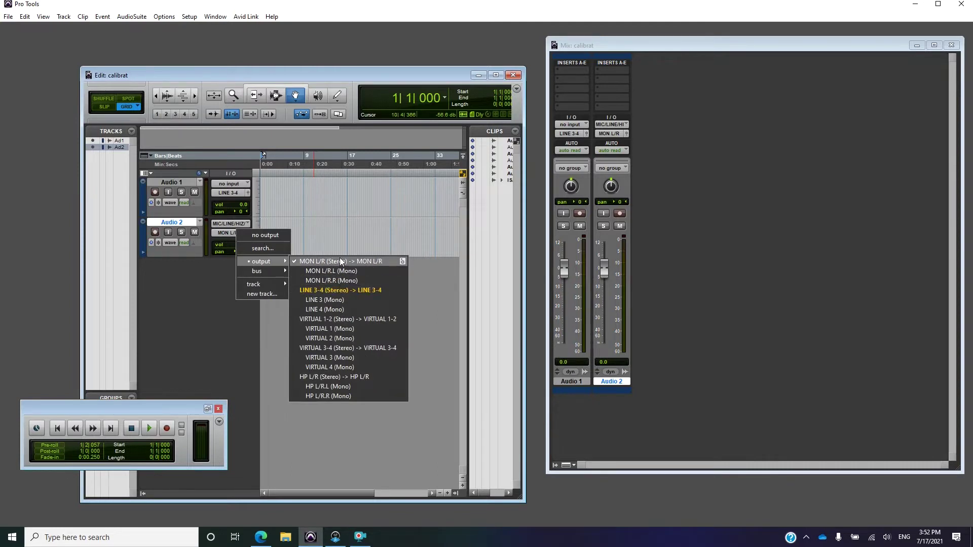
click(340, 260)
Rename Audio 1 to 'Signal to ISA2' and Audio 2 to 'ISA signal'
double_click(172, 182)
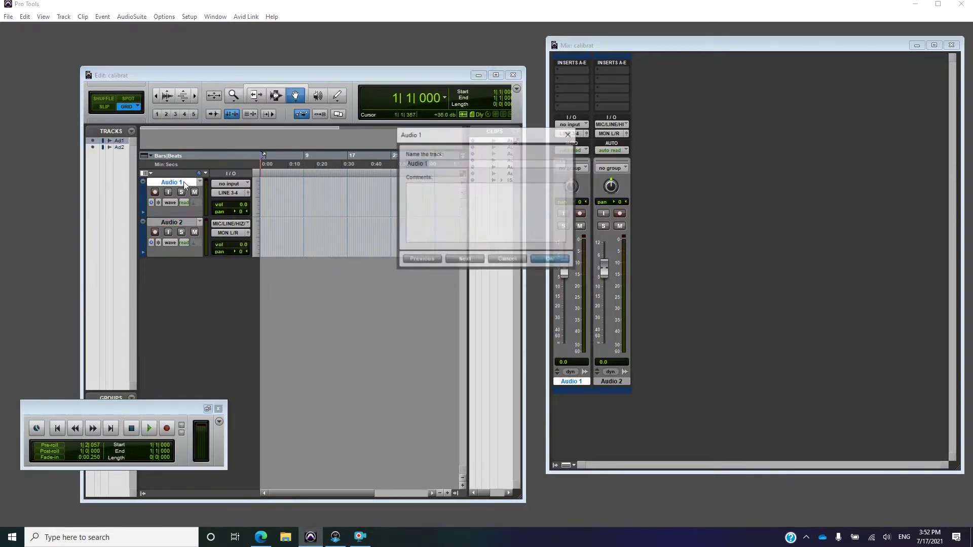
text(S)
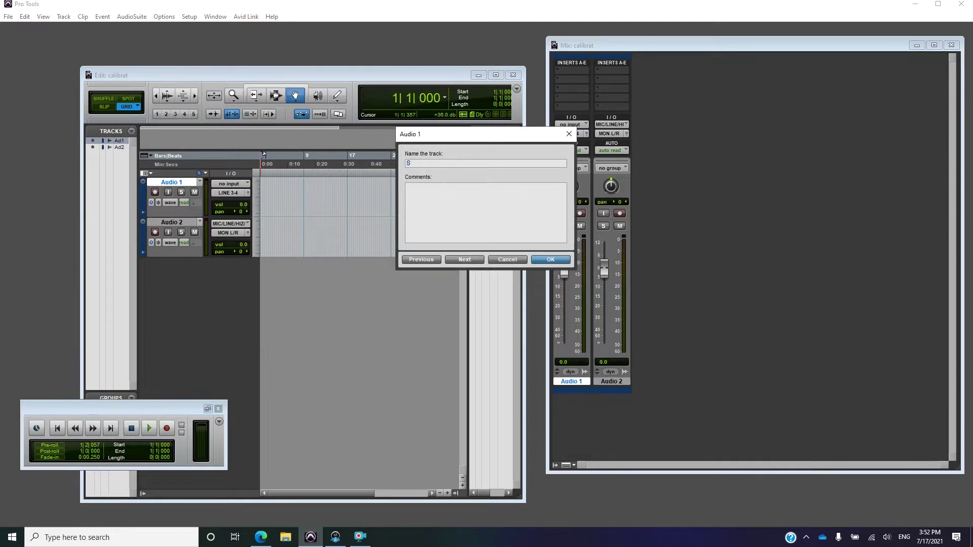
text(ignal to ISA2)
key(Return)
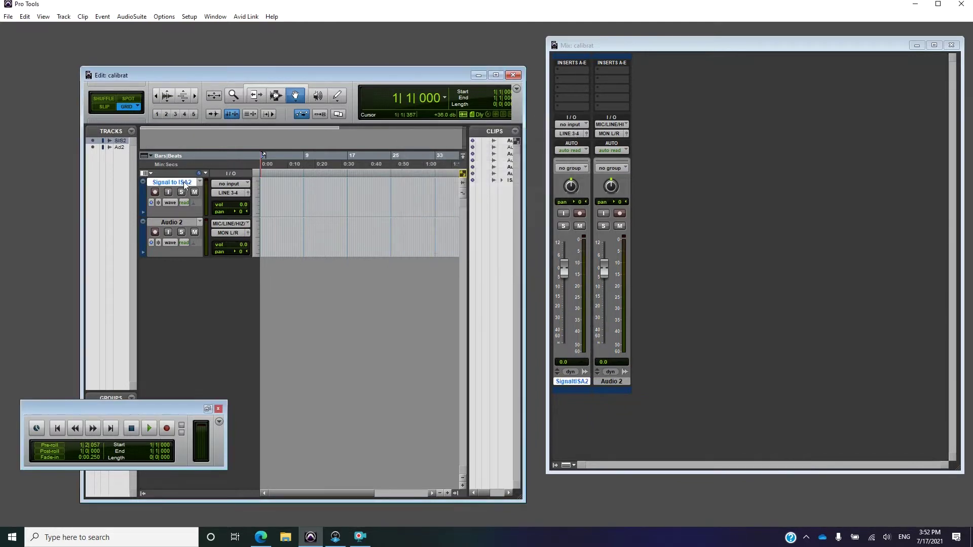
double_click(188, 222)
key(BackSpace)
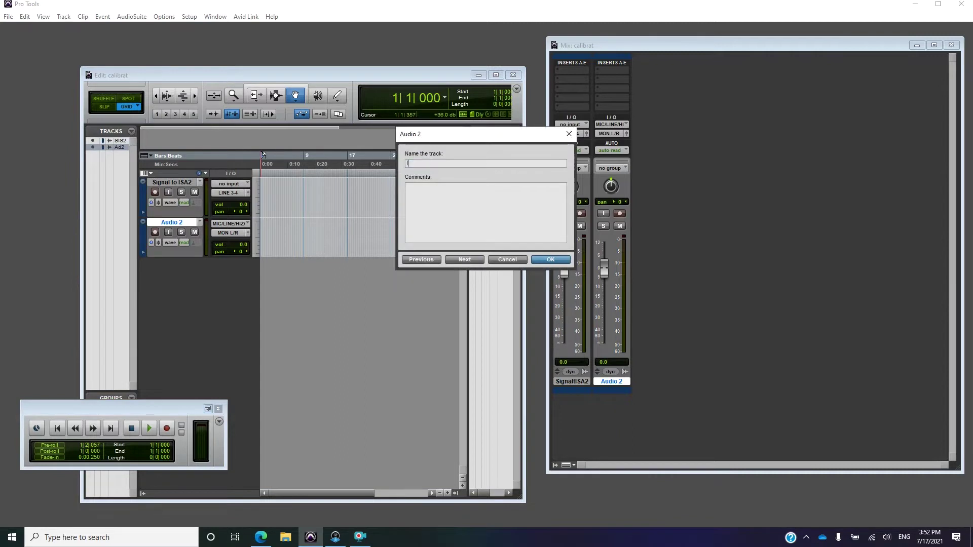
text(ISA signal)
key(Return)
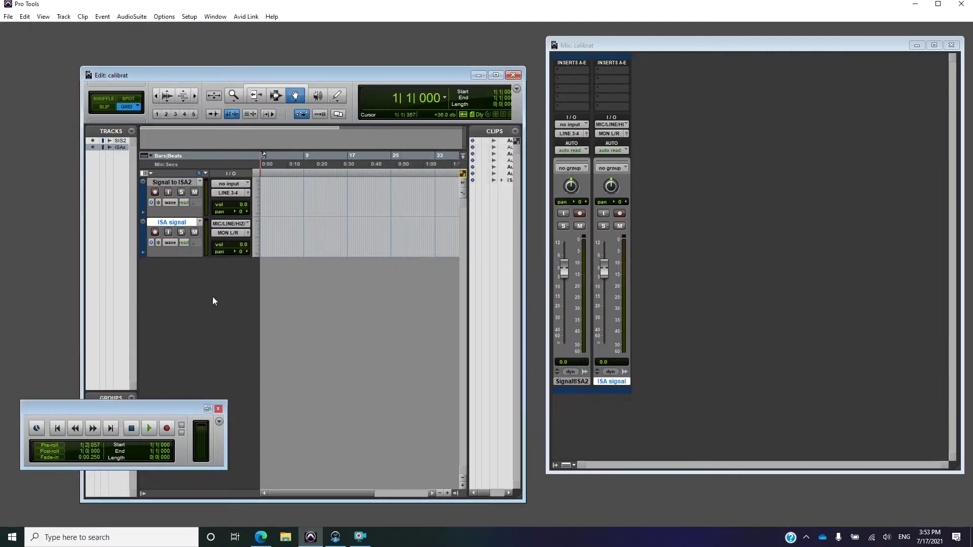
Insert a mono Signal Generator on Signal to ISA2's first insert and raise its level toward -6 dB
click(577, 68)
click(578, 68)
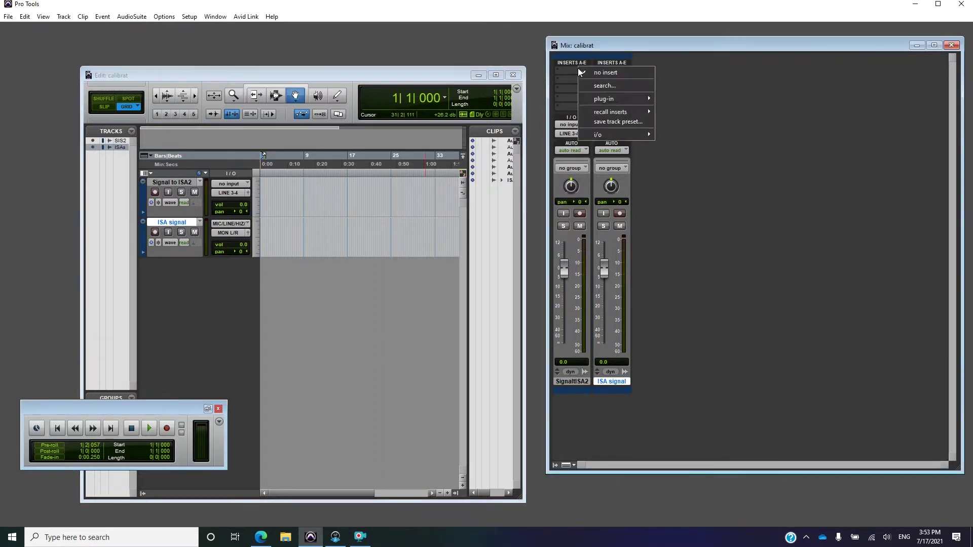
mouse_move(612, 98)
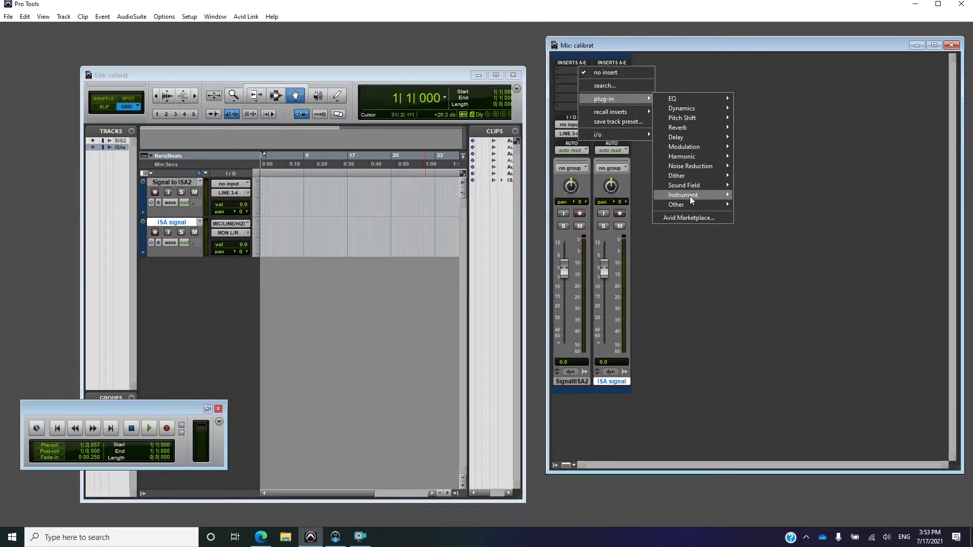
mouse_move(691, 204)
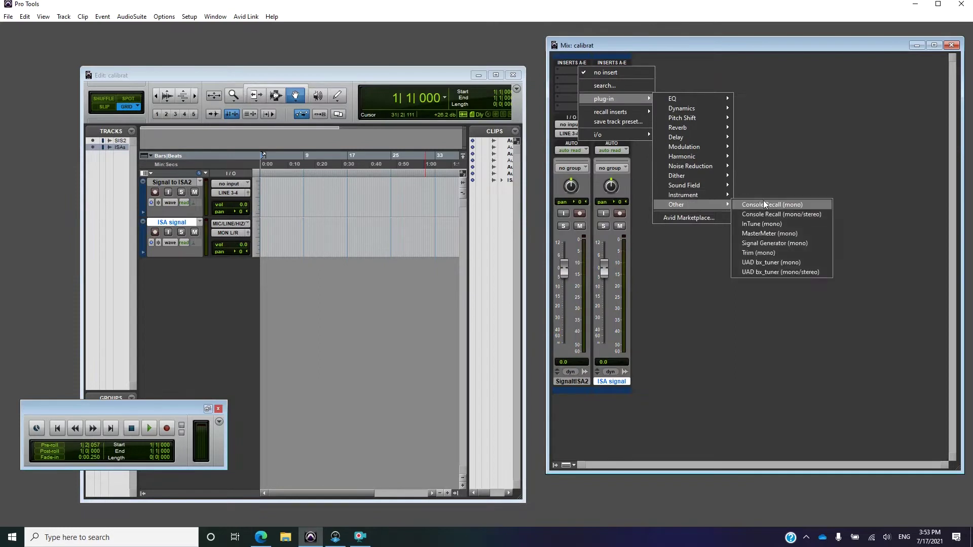
click(779, 243)
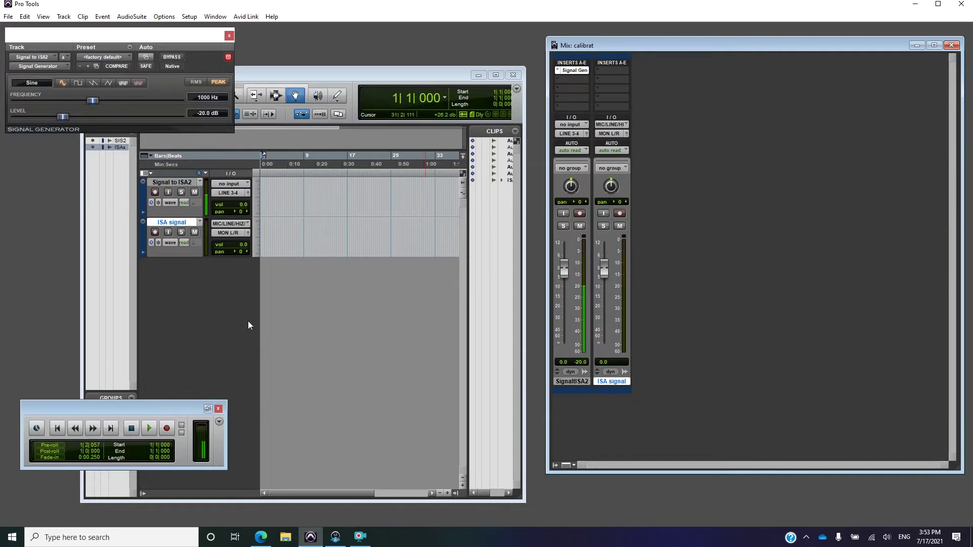
drag(62, 116, 104, 120)
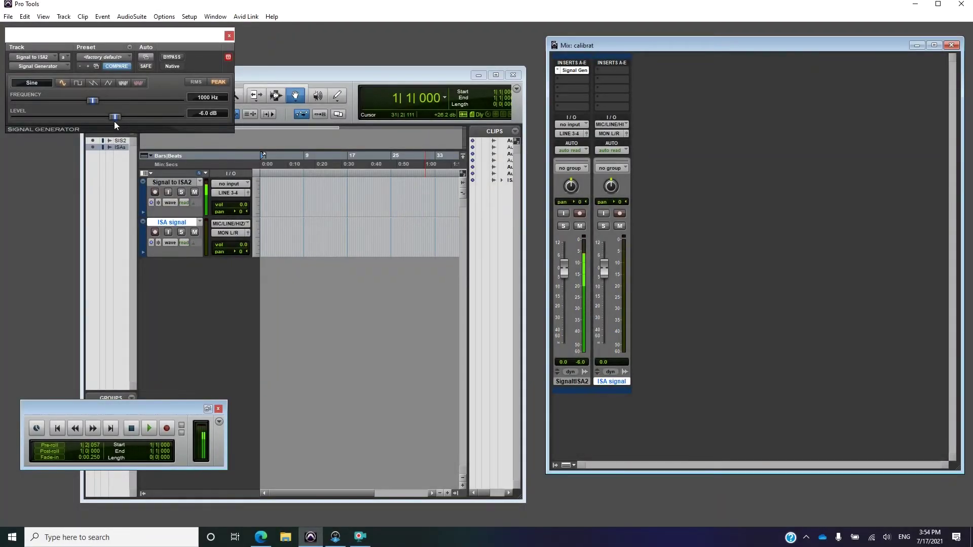
Record-enable the ISA signal track and bring the Mix window forward
click(156, 234)
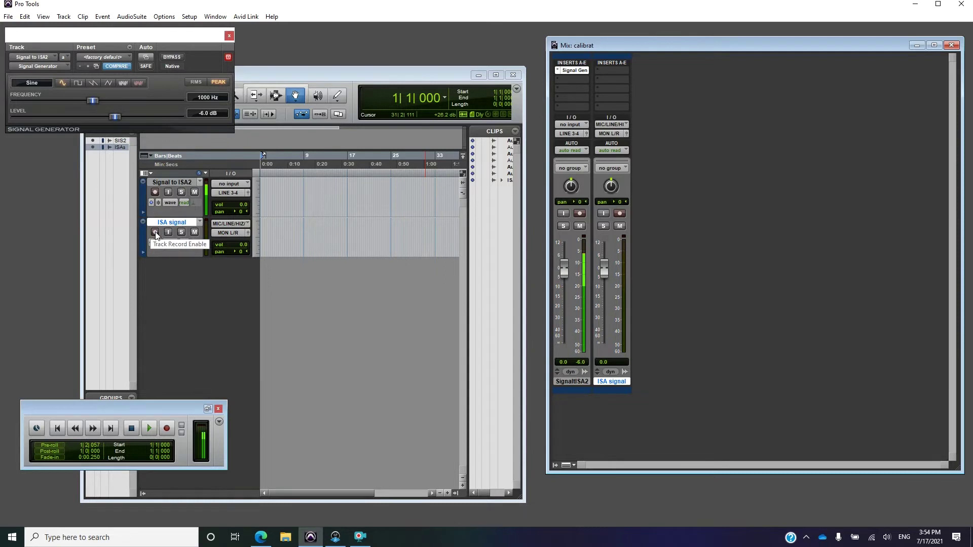
click(156, 233)
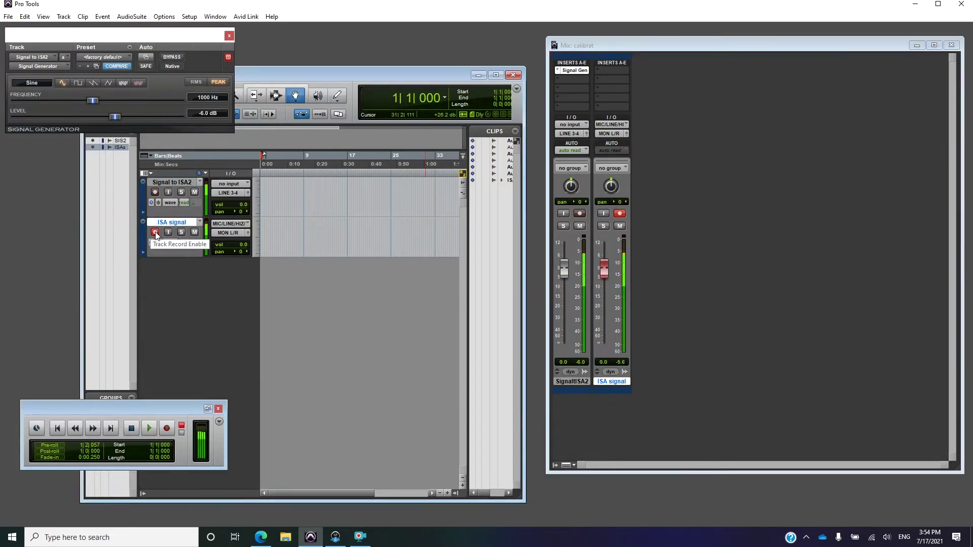
click(622, 361)
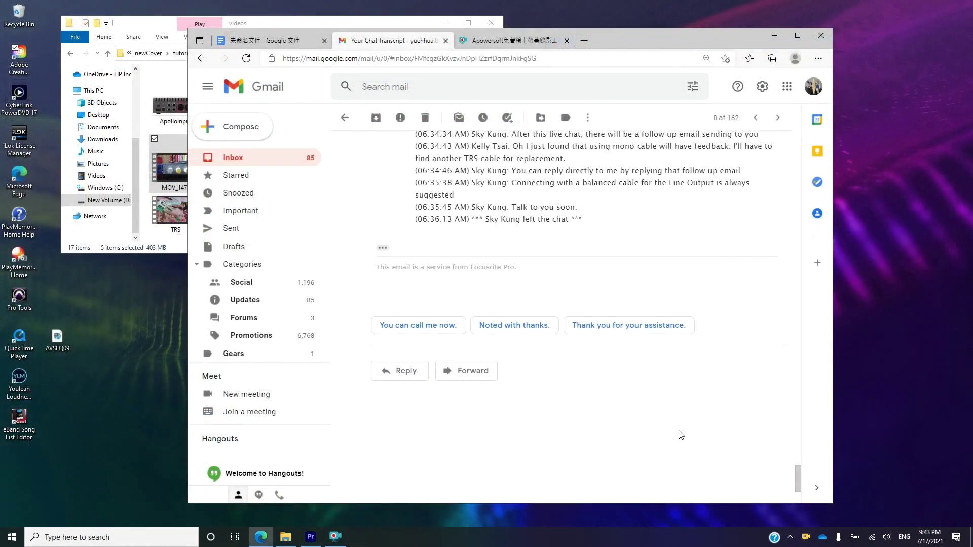
Scroll up the chat transcript email to the Expected result list of -6dB levels
scroll(680, 435, up, 4)
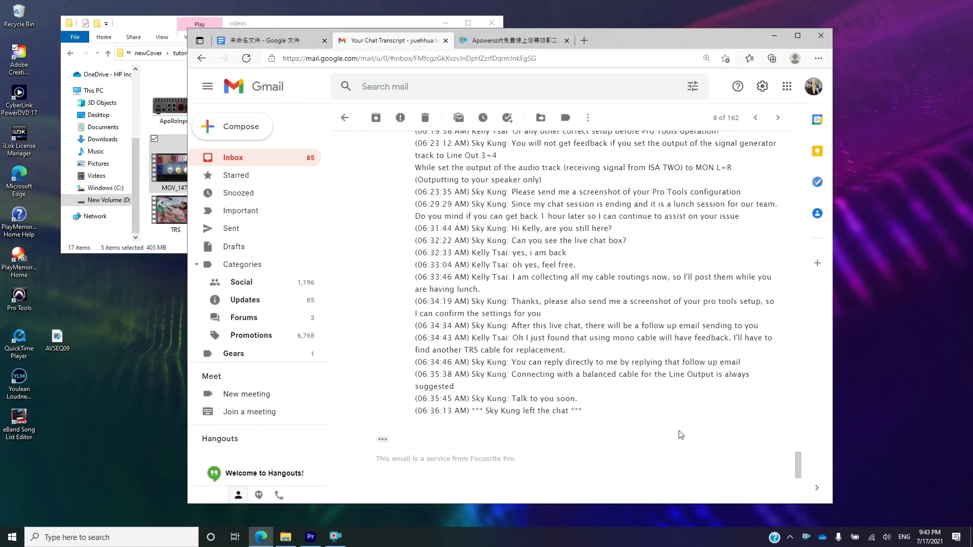
scroll(681, 435, up, 2)
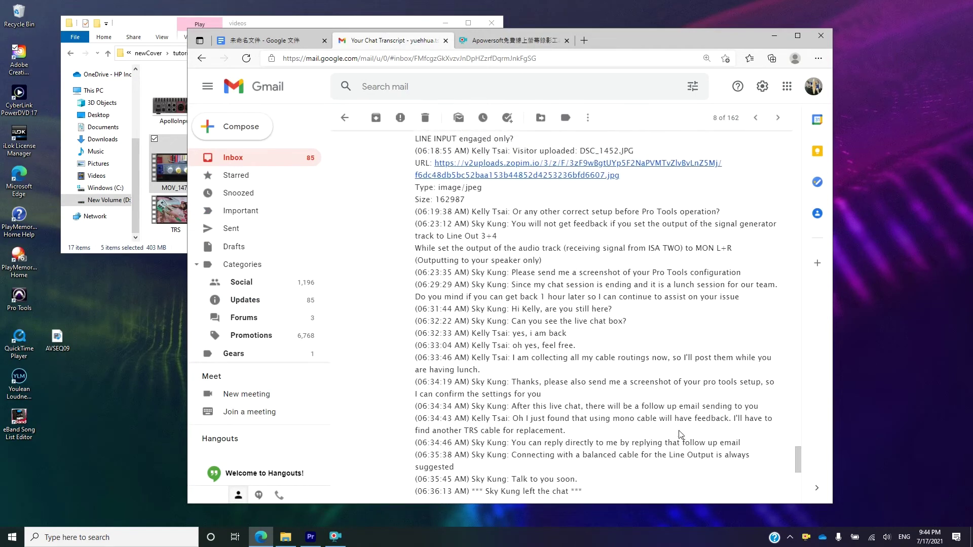
scroll(681, 435, up, 2)
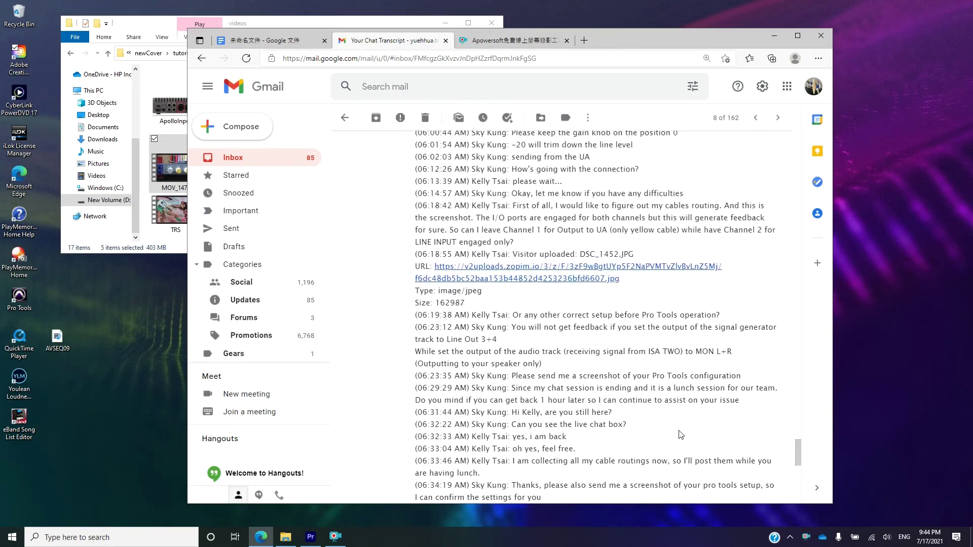
scroll(680, 435, up, 1)
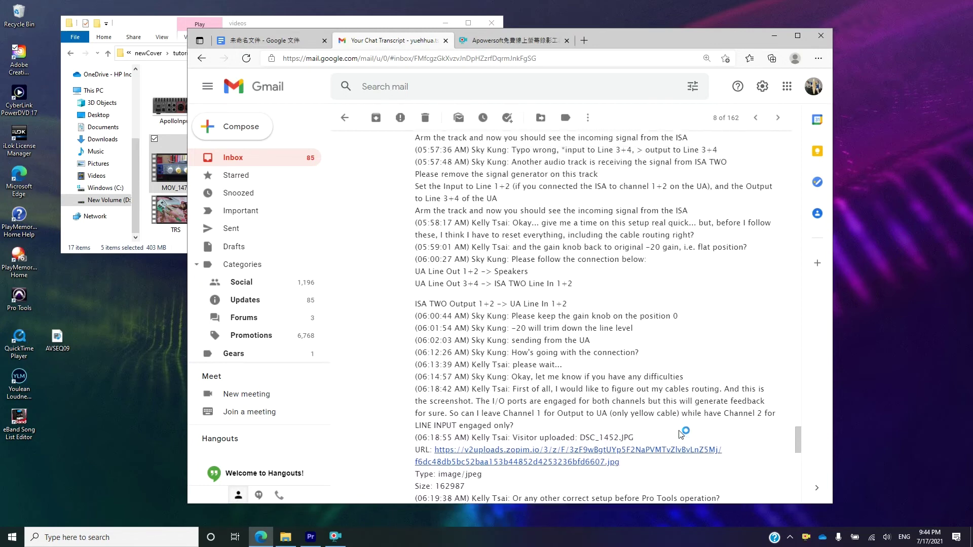
scroll(681, 434, up, 2)
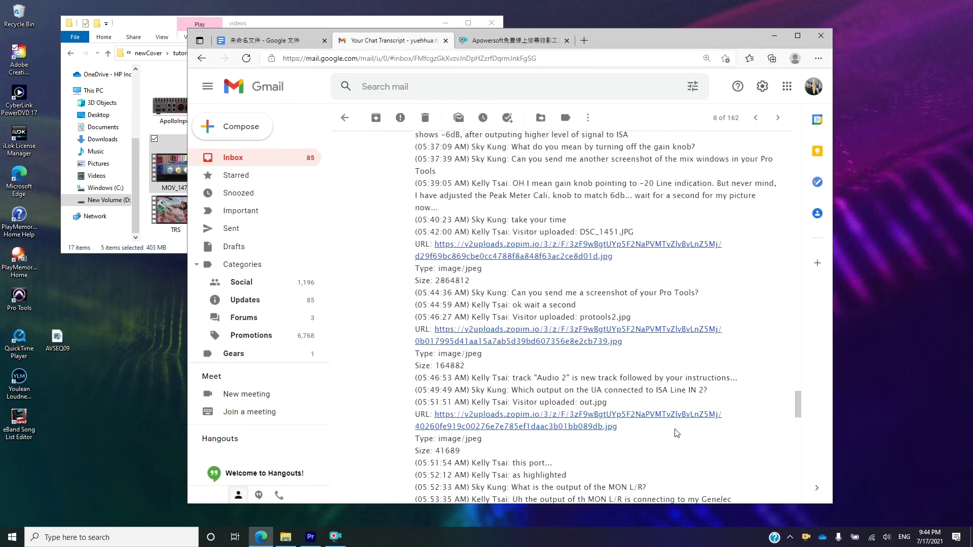
scroll(677, 433, up, 5)
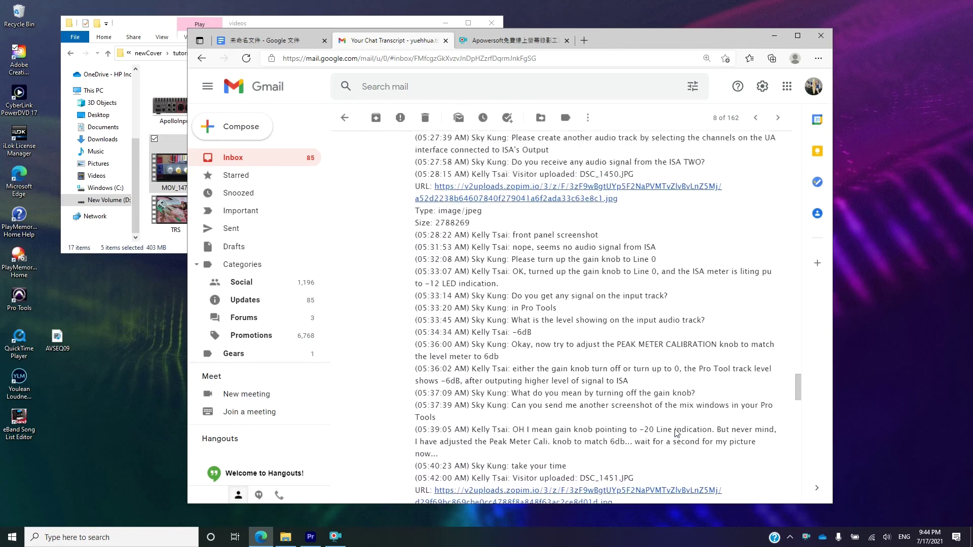
scroll(675, 432, up, 3)
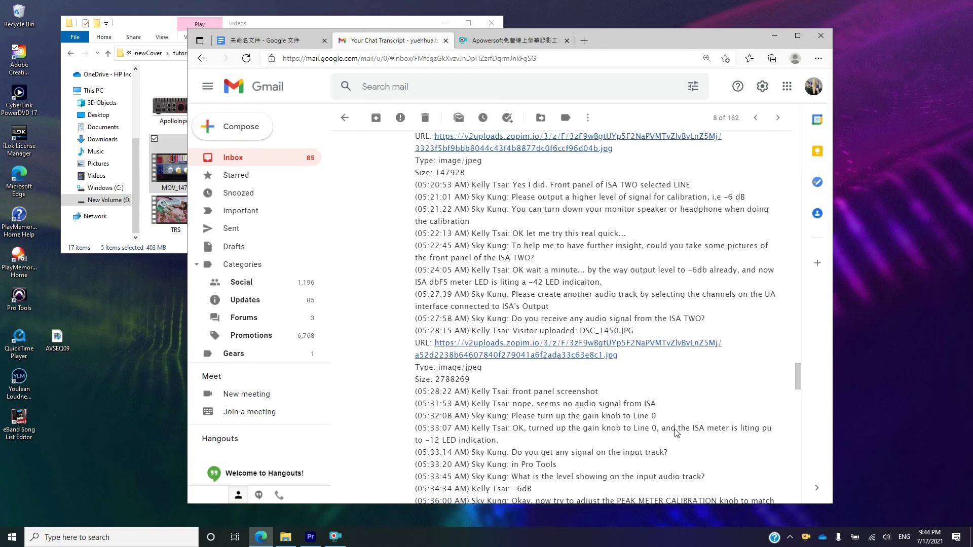
scroll(677, 434, up, 5)
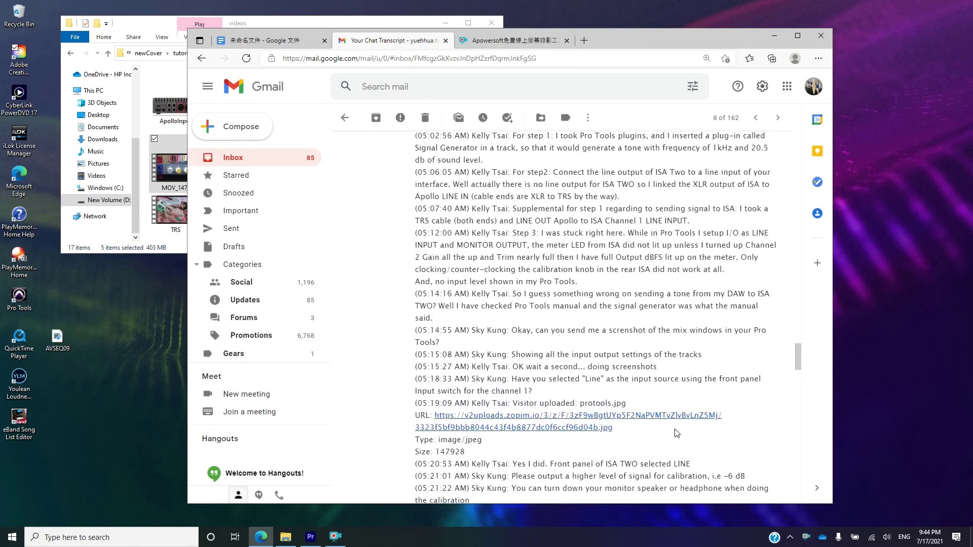
scroll(677, 432, up, 5)
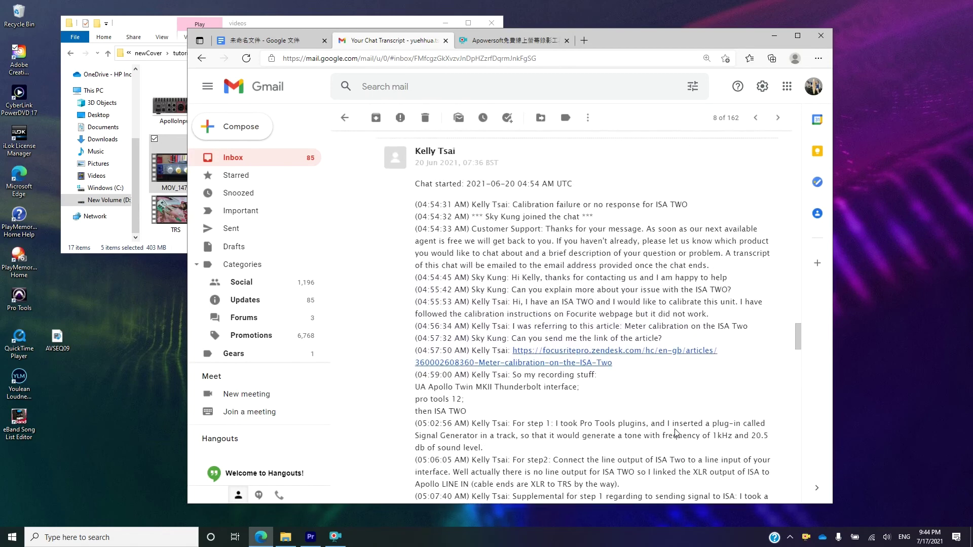
scroll(677, 433, up, 4)
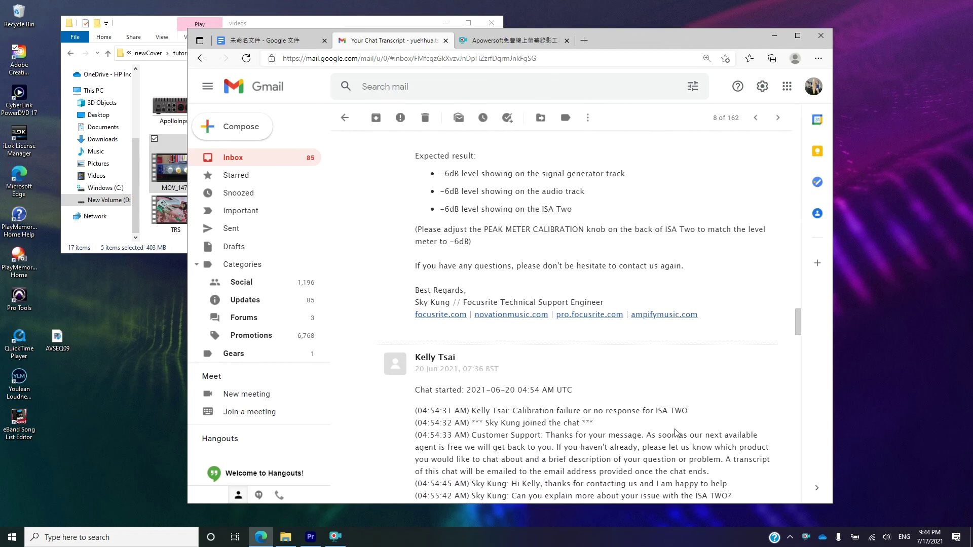